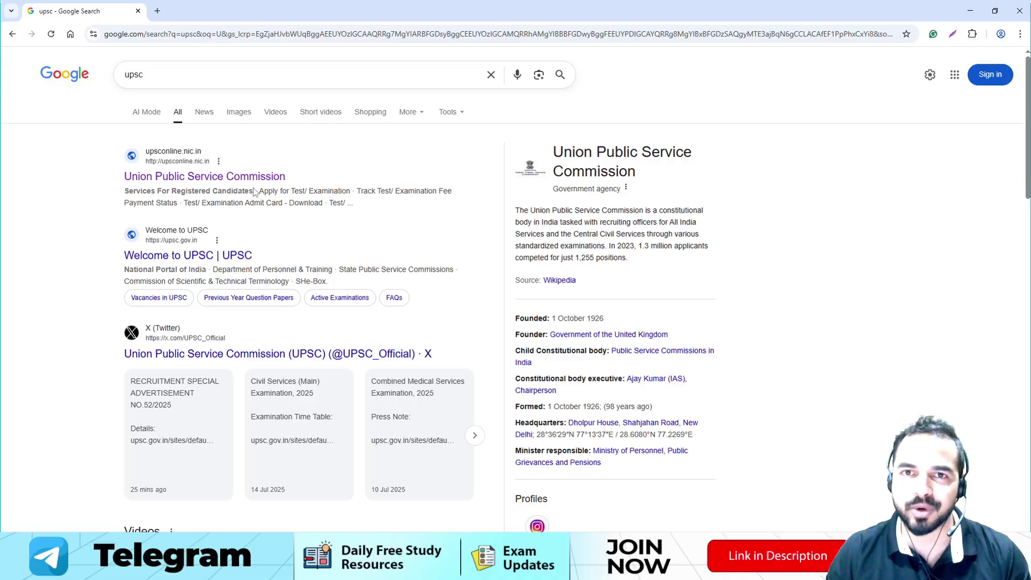
- Open the Advertisement No.52 - 2025 (Special) document from the What's New list on the official UPSC website
click(176, 256)
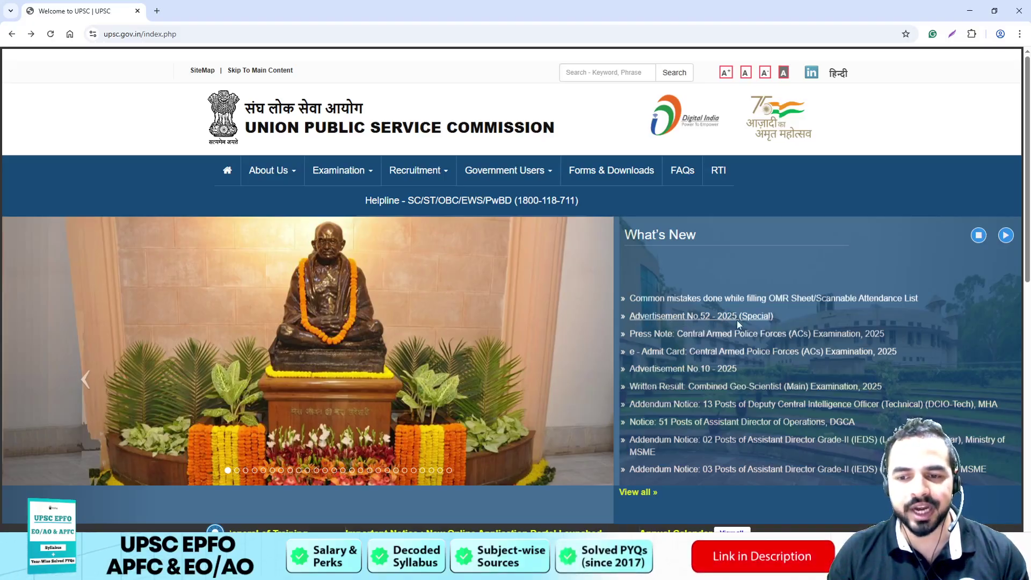
click(677, 317)
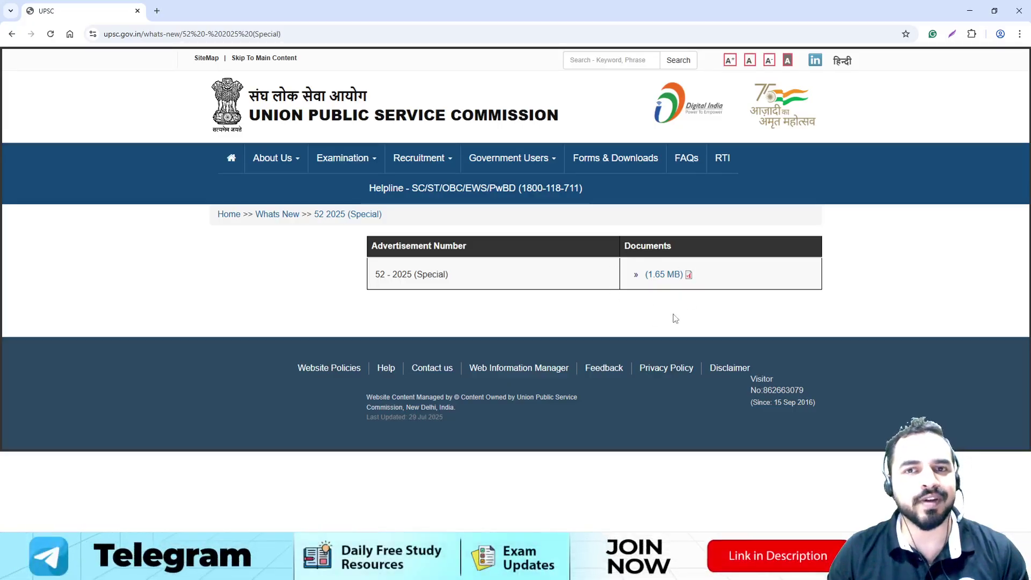
click(664, 275)
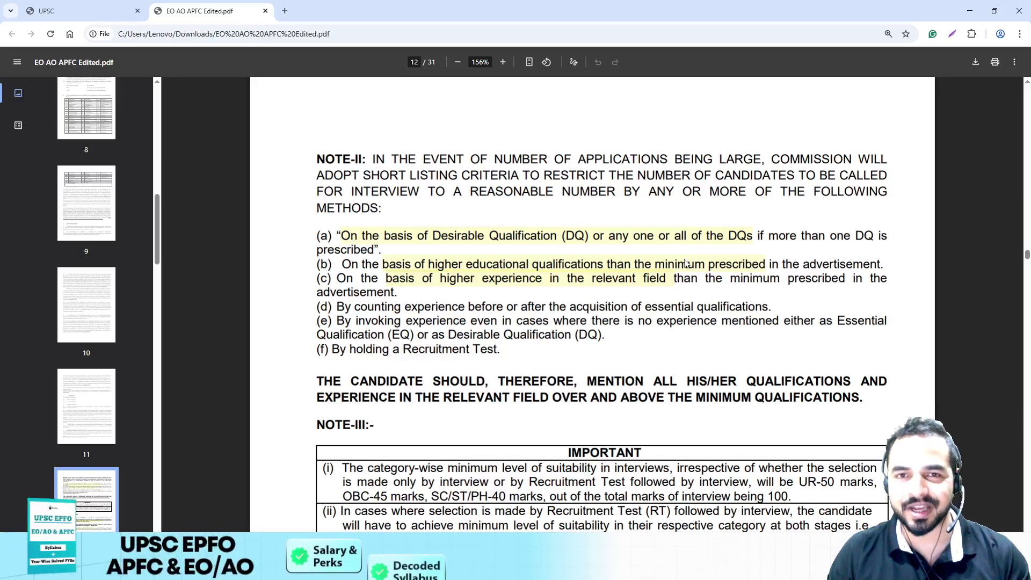
- Read the notification's shortlisting and online application instructions, and check the slide of pre-requisite documents
scroll(686, 263, down, 8)
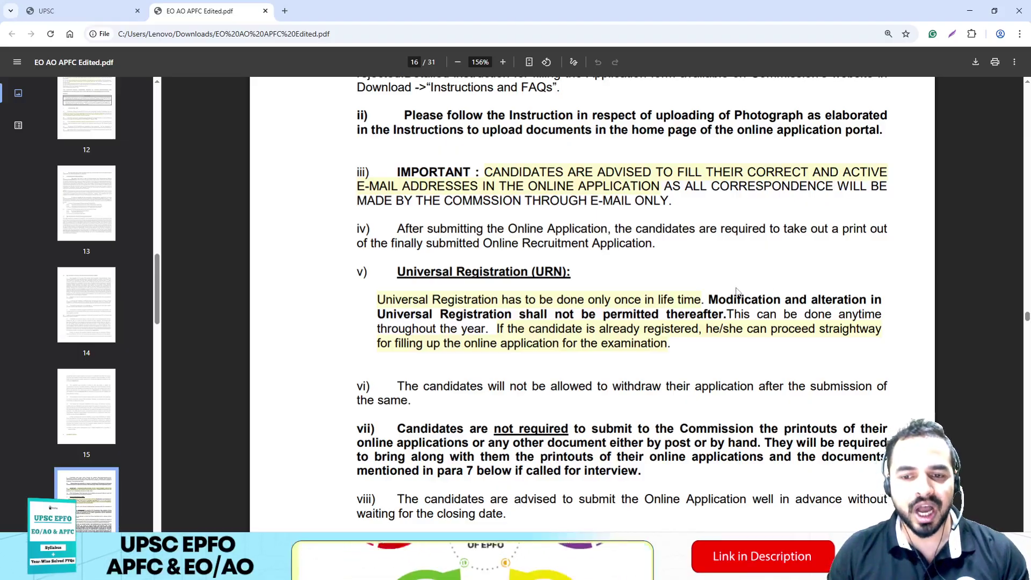
key(alt+Tab)
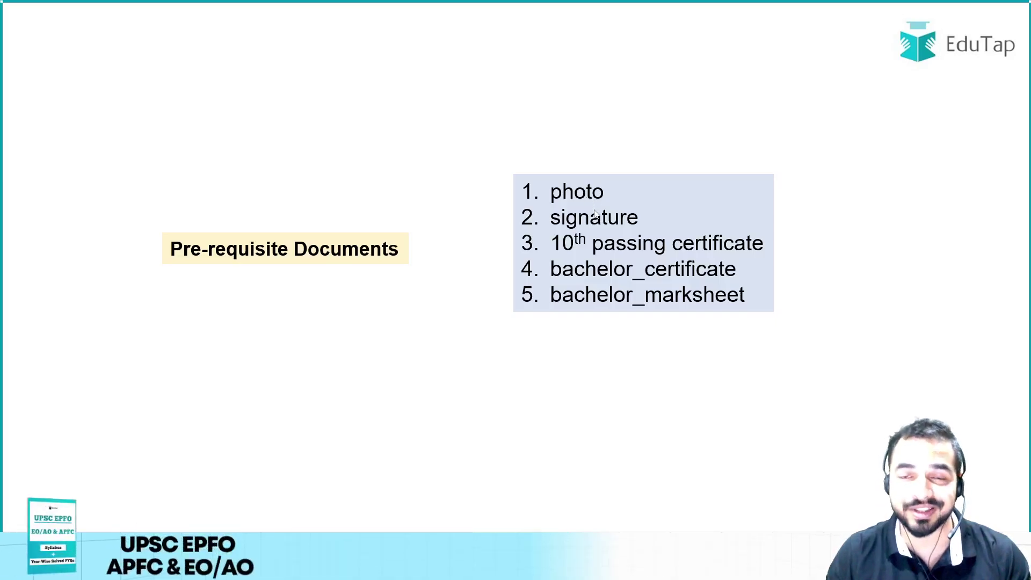
key(alt+Tab)
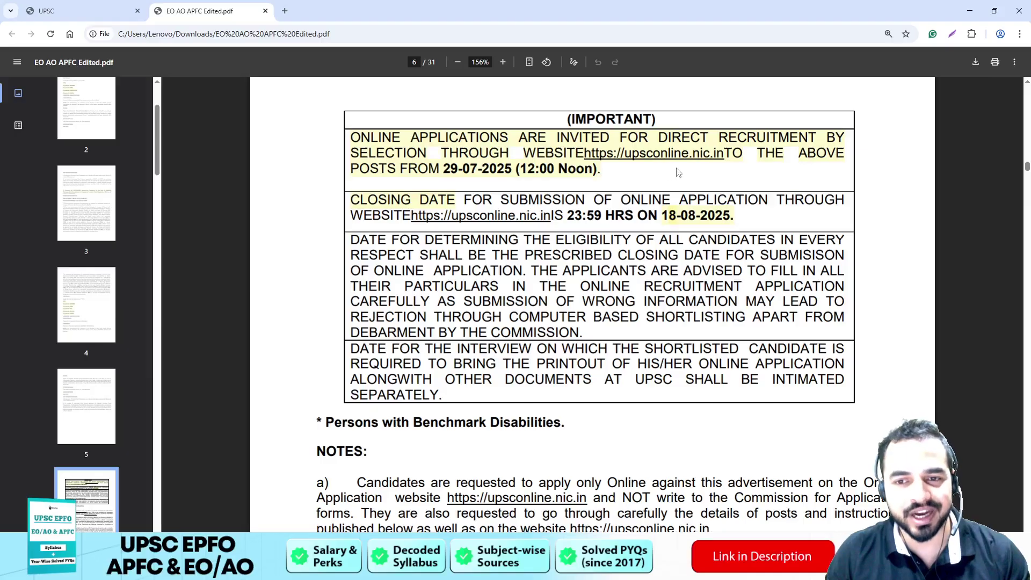
- Open upsconline.nic.in from the notification, accept the account creation declaration and proceed with creating the account
click(650, 153)
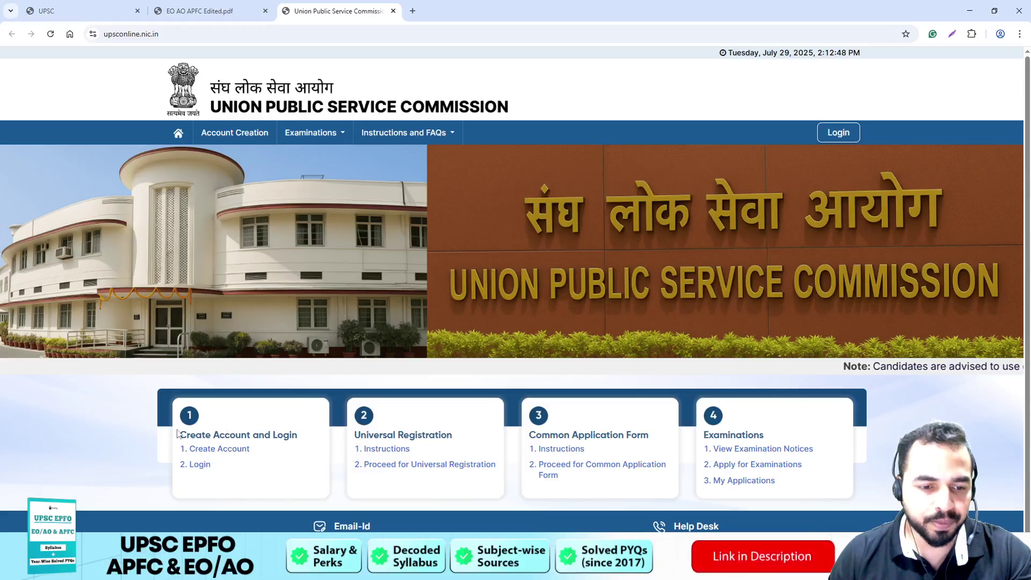
click(212, 453)
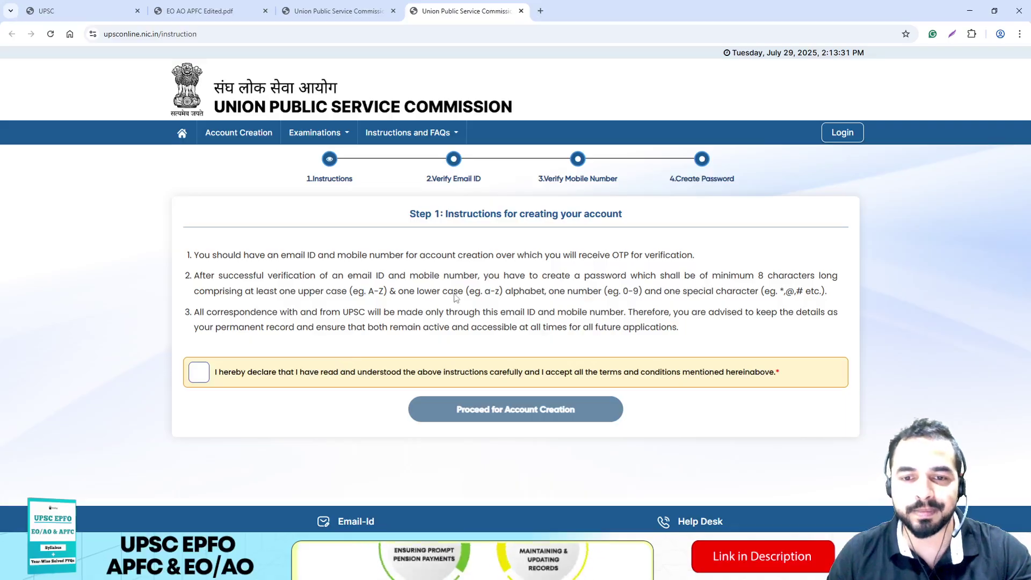
click(199, 372)
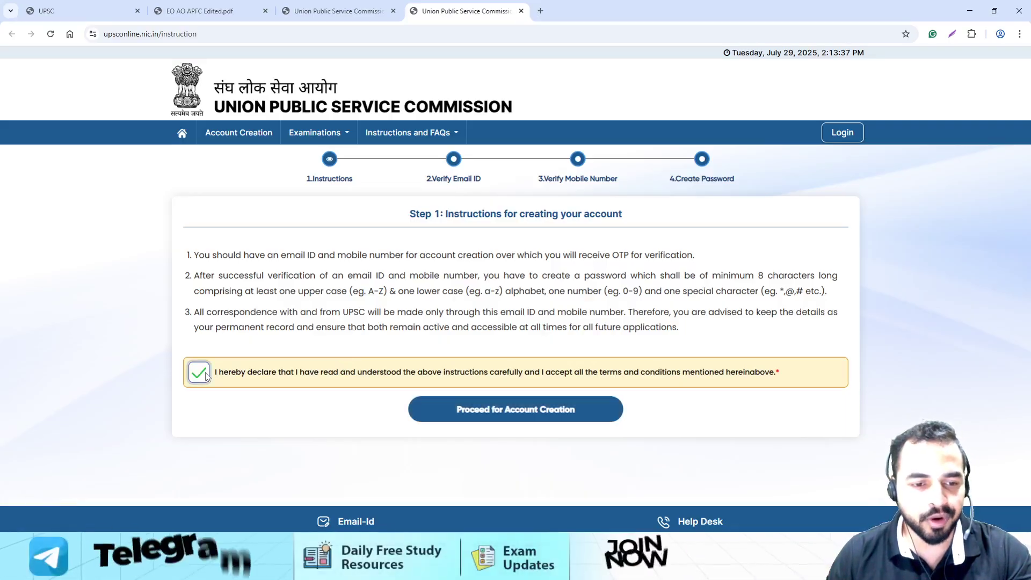
click(515, 410)
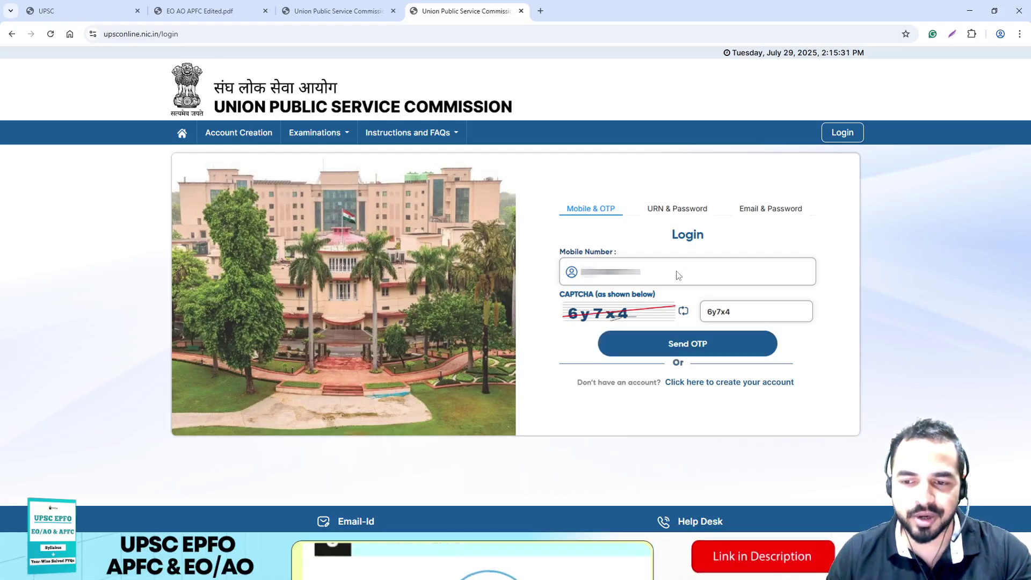
- Log in with the registered mobile number by requesting an OTP, entering the received code and validating it
click(685, 342)
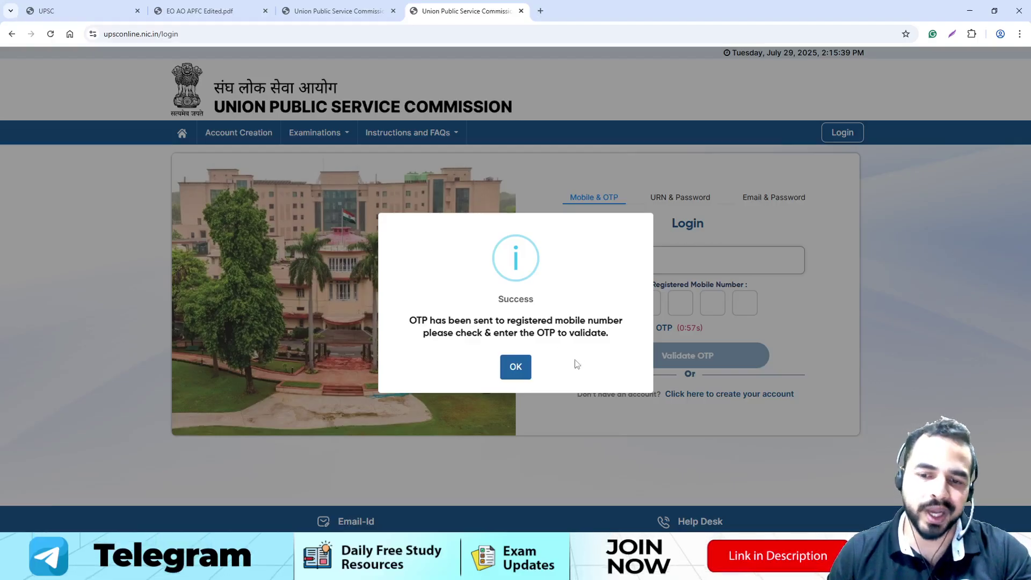
click(515, 367)
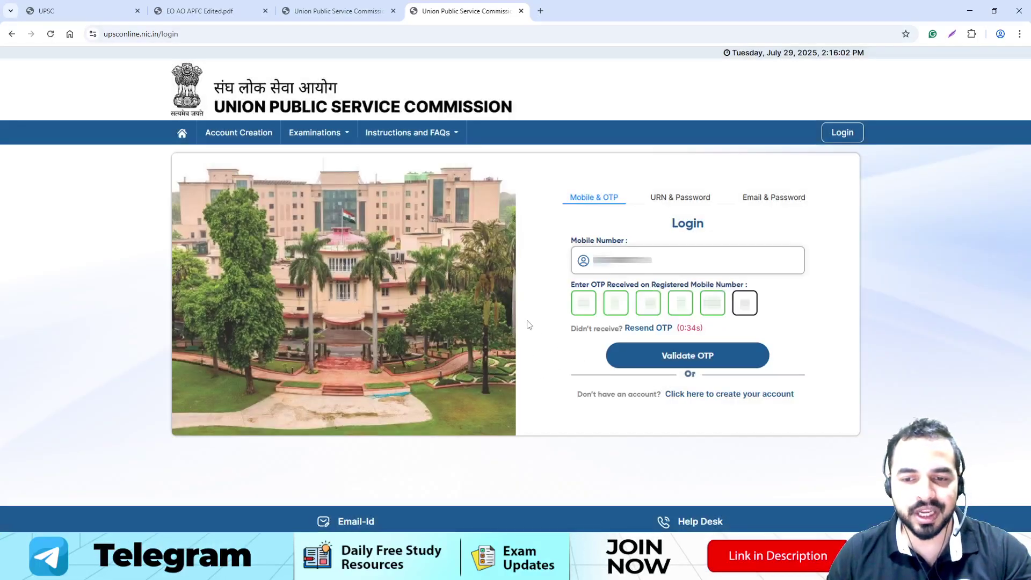
click(679, 357)
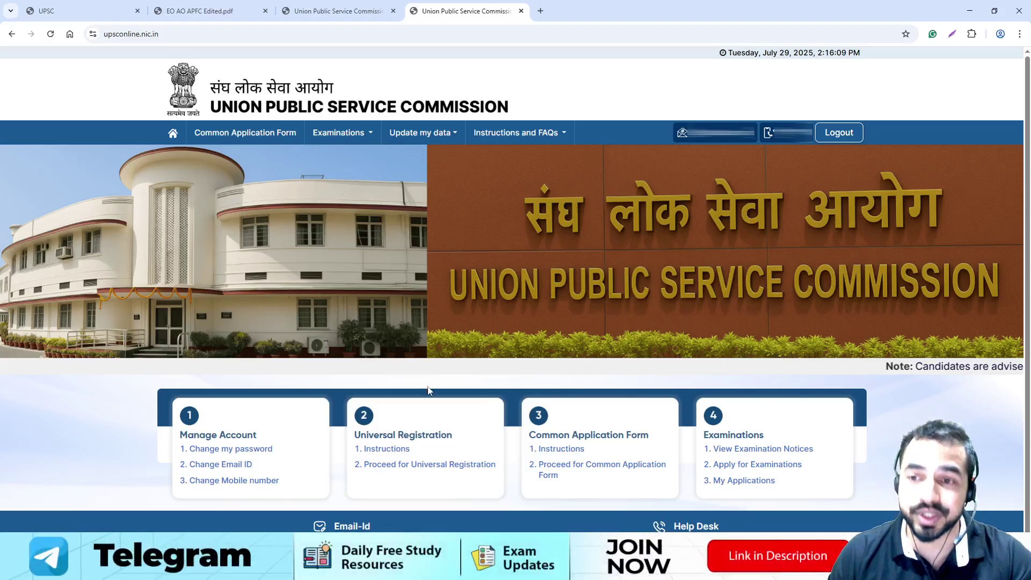
- Fill in the Universal Registration's Identity Profile with the candidate's name, gender, date of birth and parents' names, and submit it
click(408, 466)
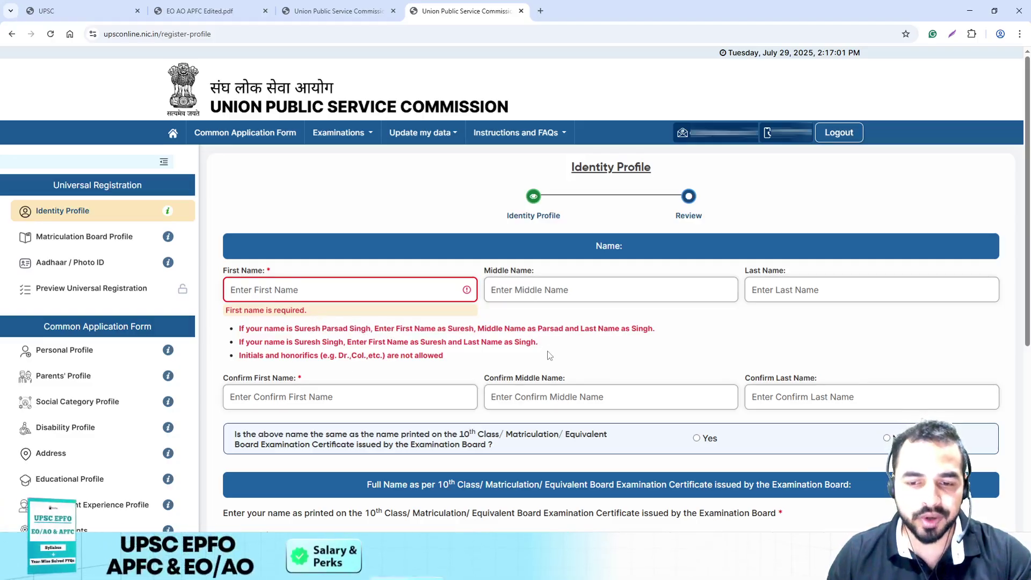
scroll(548, 355, down, 6)
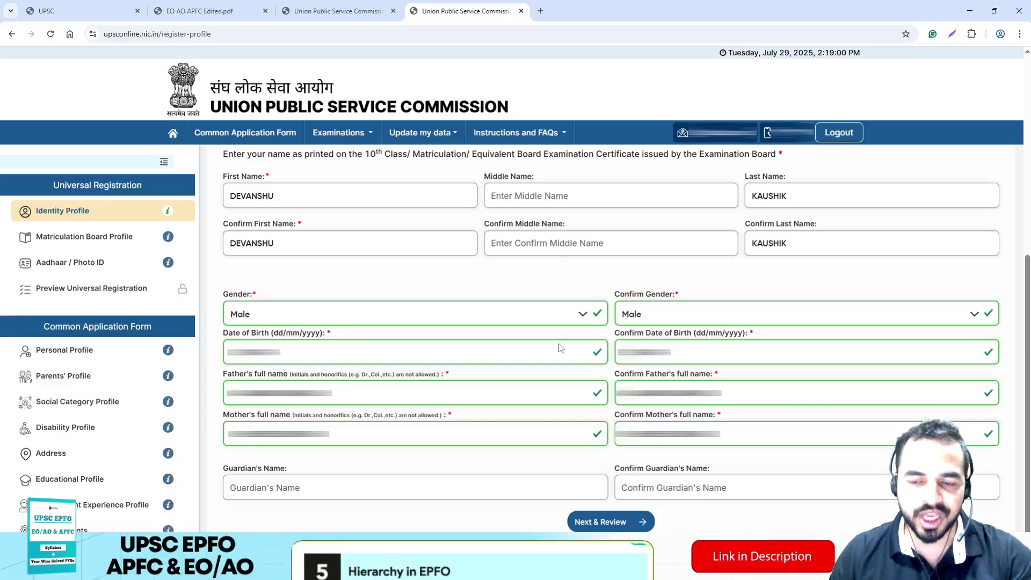
click(626, 524)
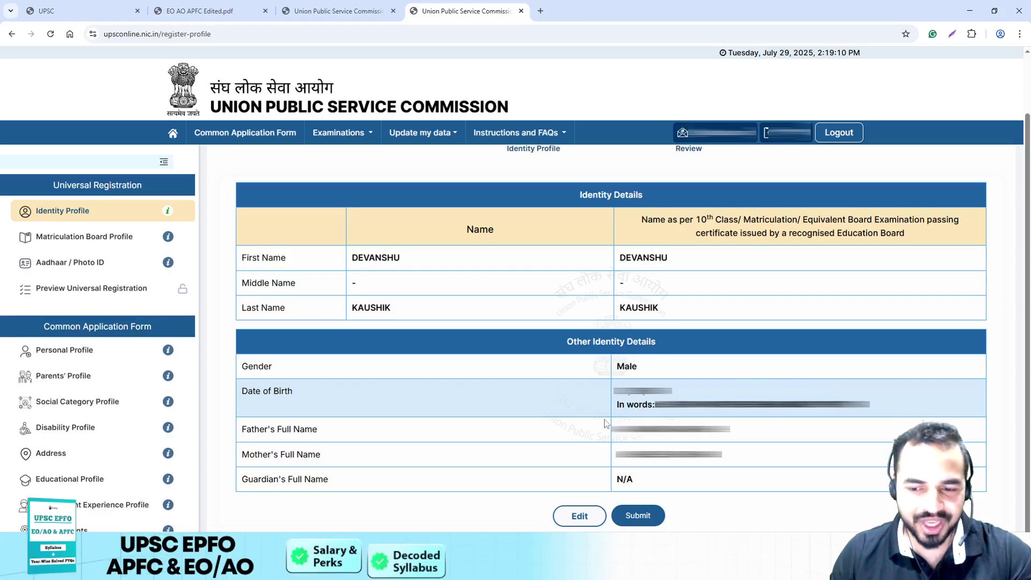
click(638, 516)
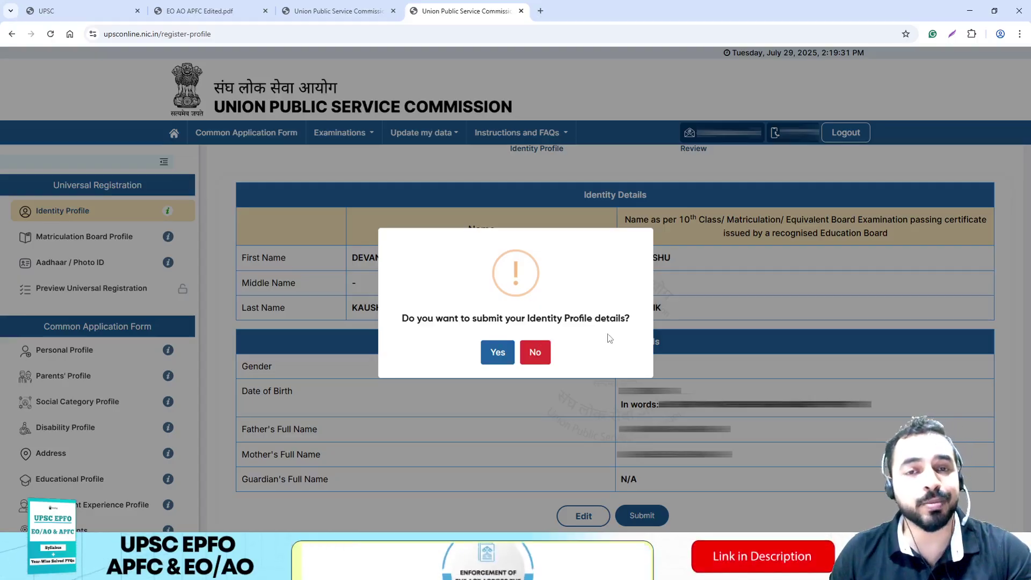
click(500, 352)
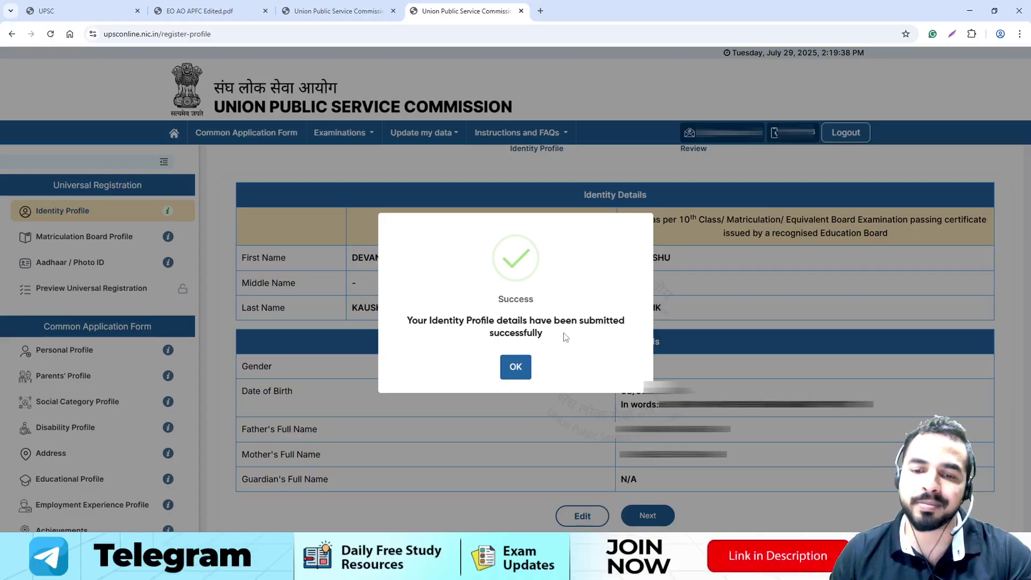
click(516, 367)
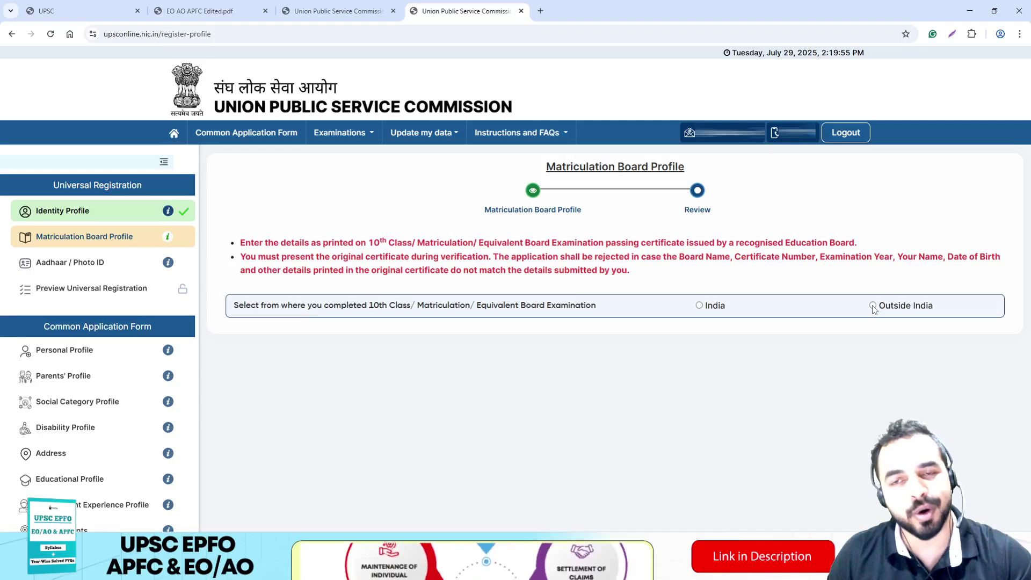
- Complete and submit the Matriculation Board Profile for India, uploading board_certificate.pdf as the 10th class certificate
click(700, 306)
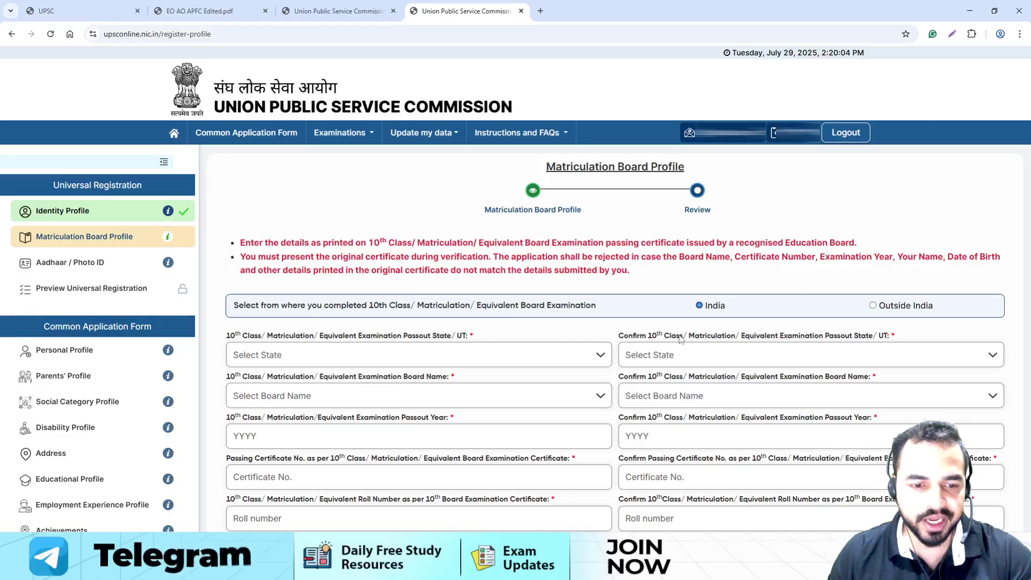
scroll(805, 358, down, 6)
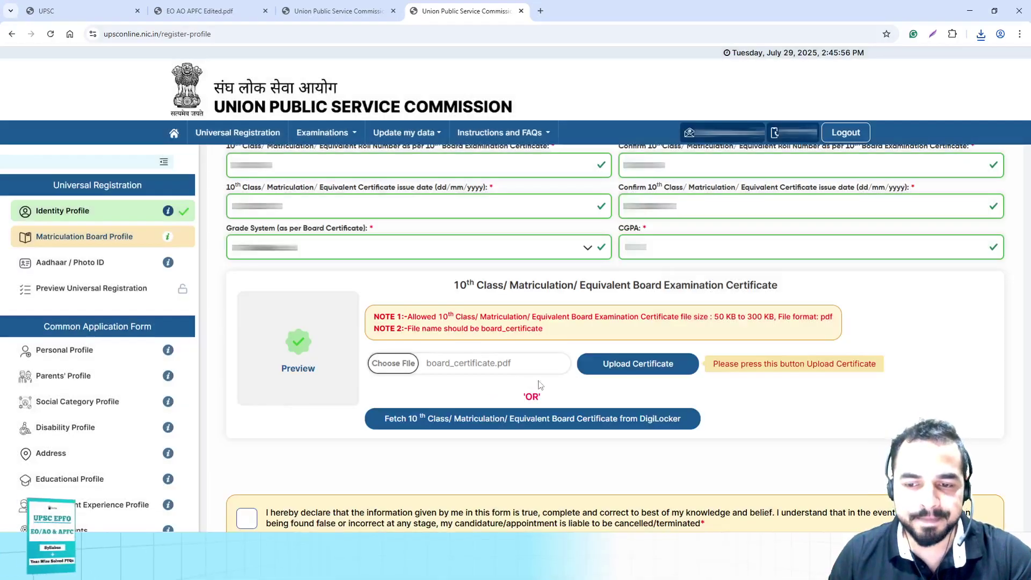
click(626, 373)
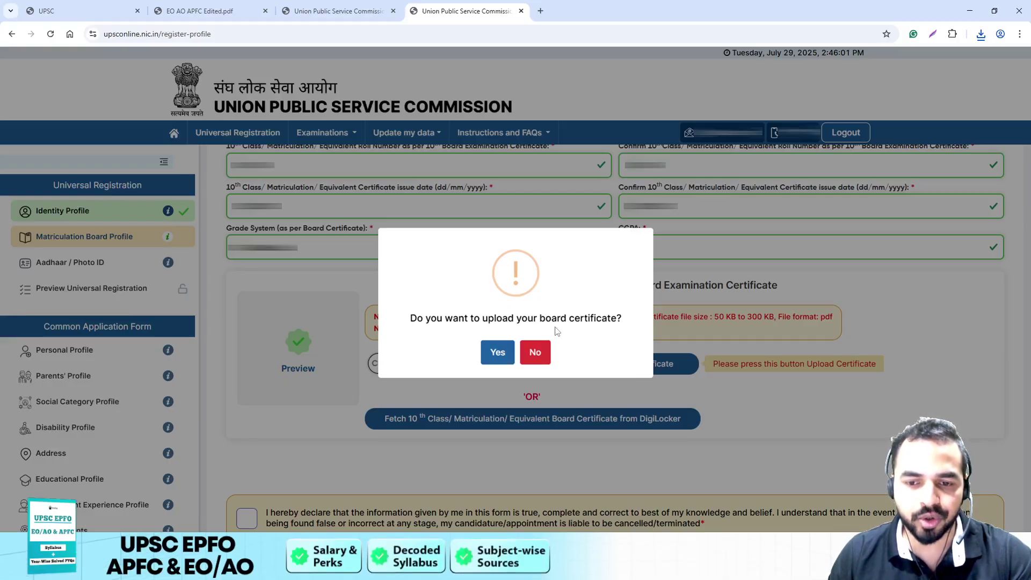
click(488, 354)
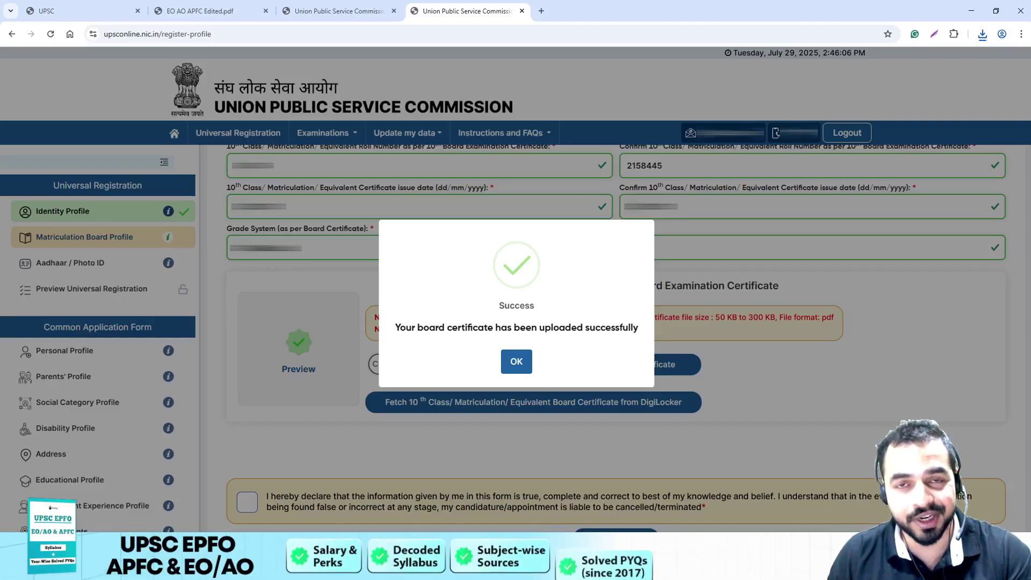
click(515, 363)
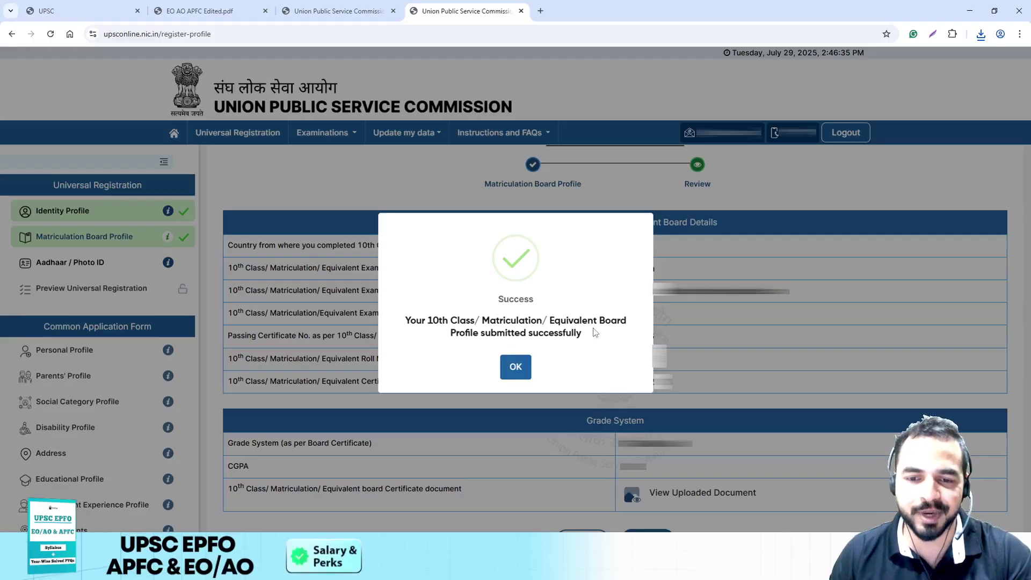
click(516, 367)
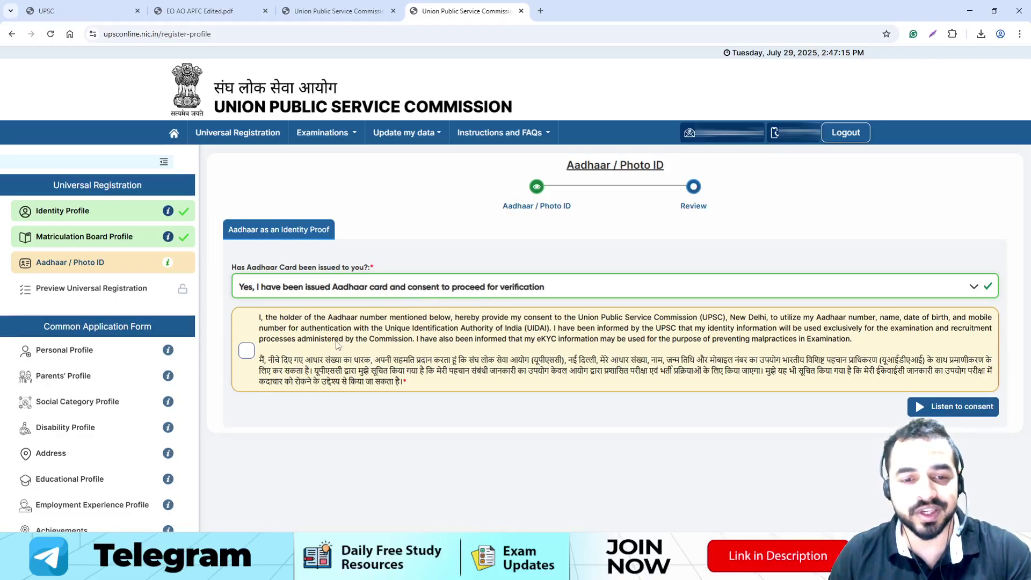
- Consent to Aadhaar verification, verify the Aadhaar number with its CAPTCHA and mobile OTP, and submit the Aadhaar / Photo ID details
click(246, 352)
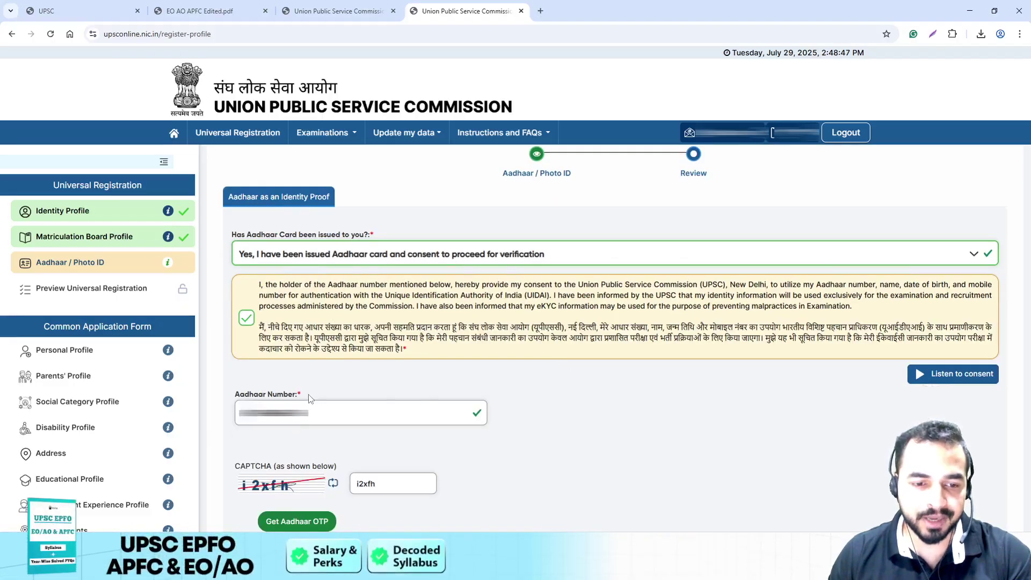
click(296, 521)
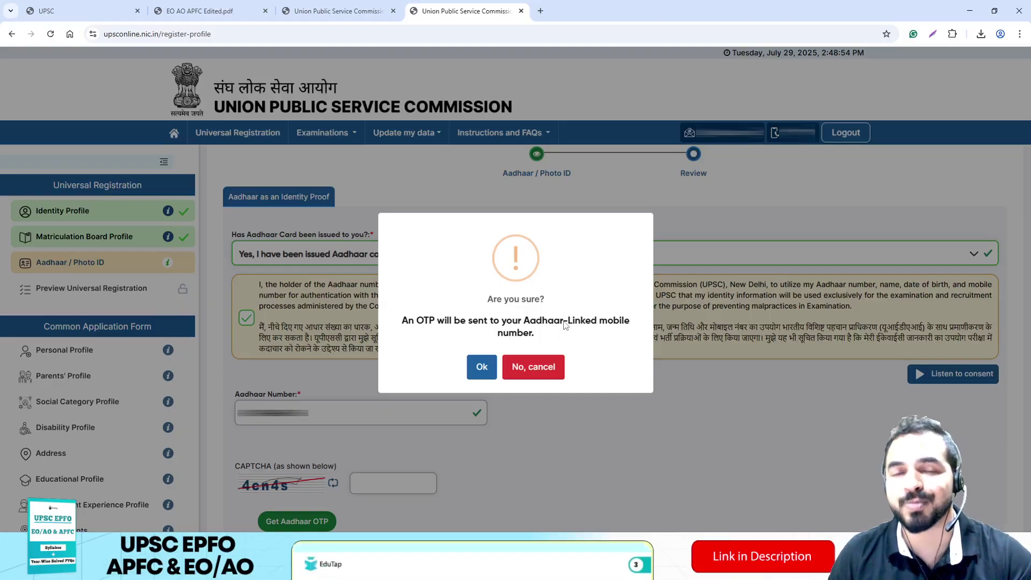
click(482, 368)
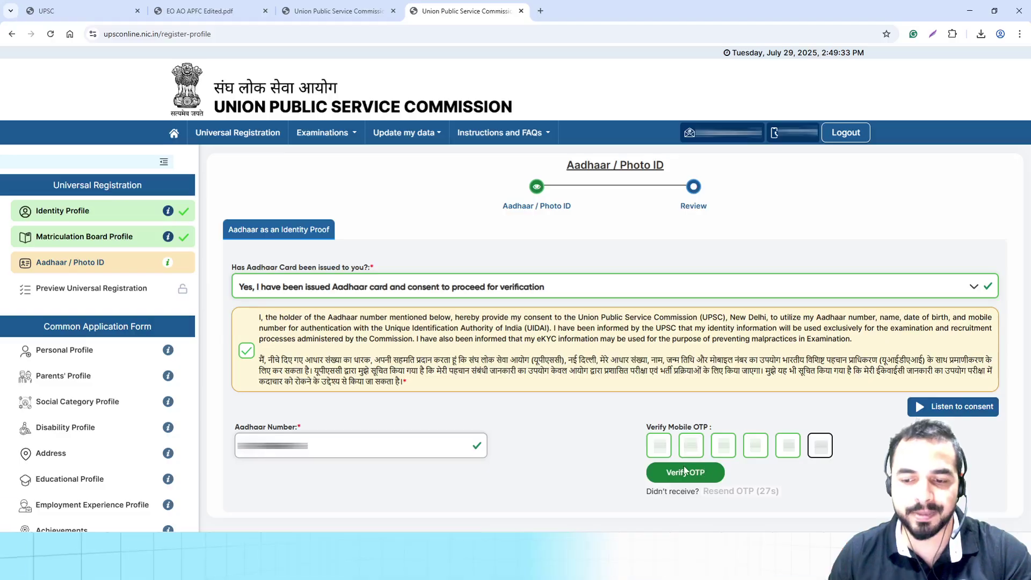
click(684, 471)
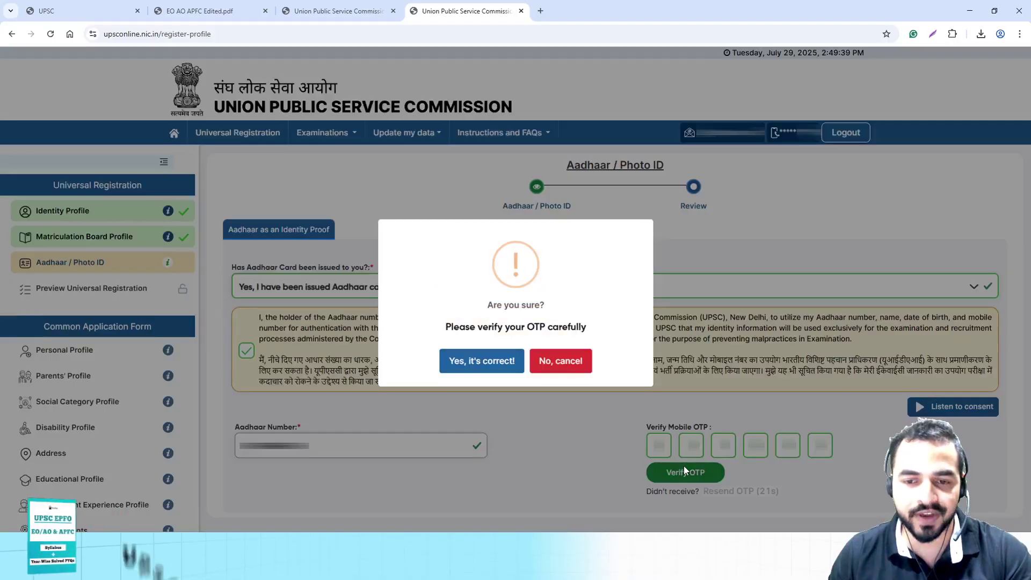
click(487, 361)
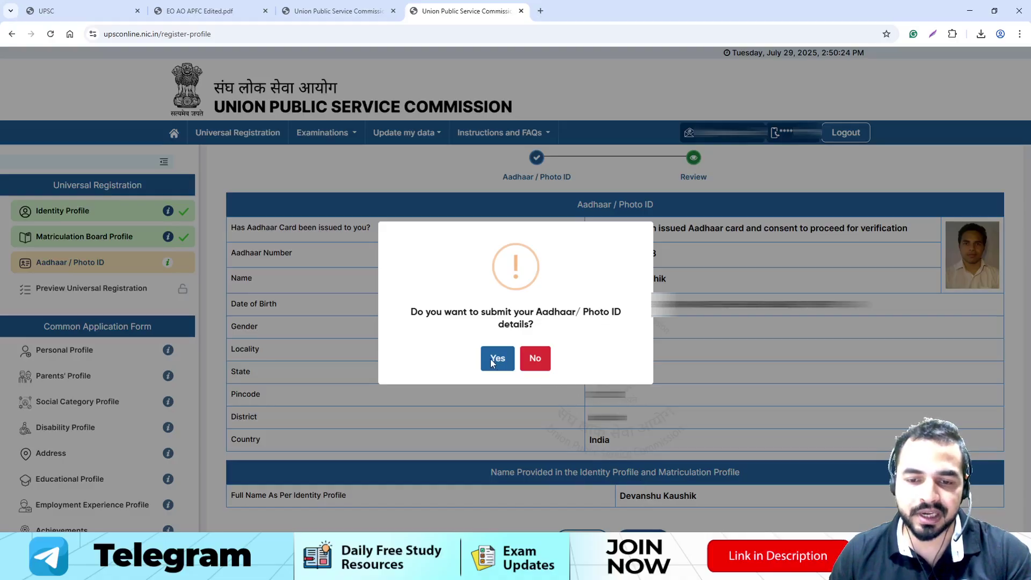
click(495, 358)
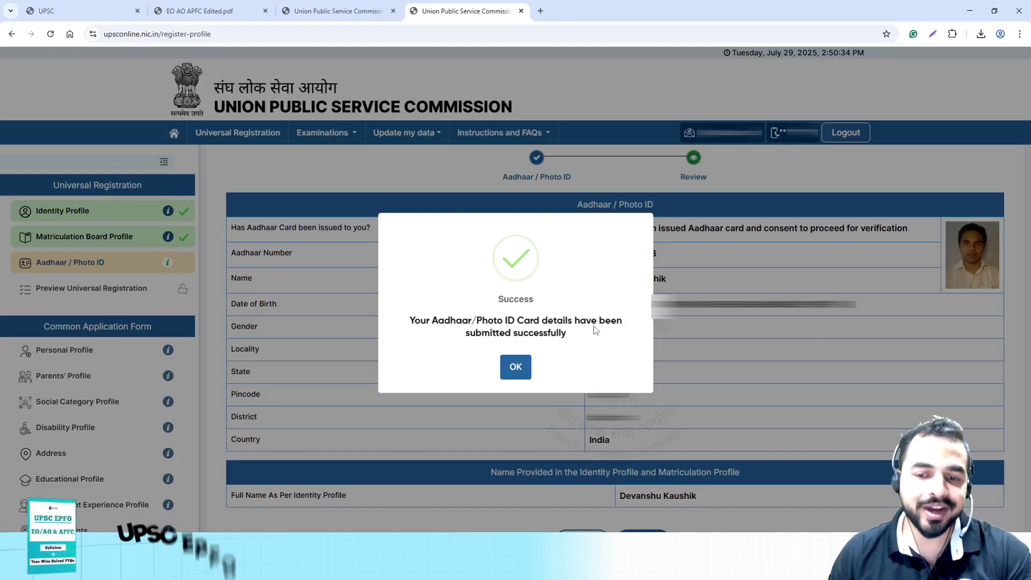
click(514, 368)
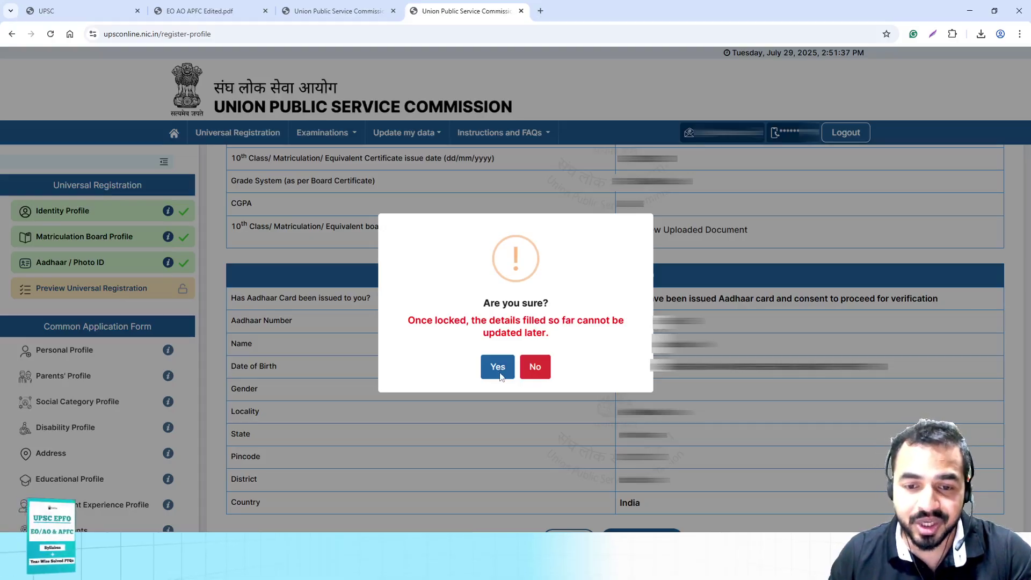
- Lock the Universal Registration details and generate the Universal Registration Number (URN)
click(498, 369)
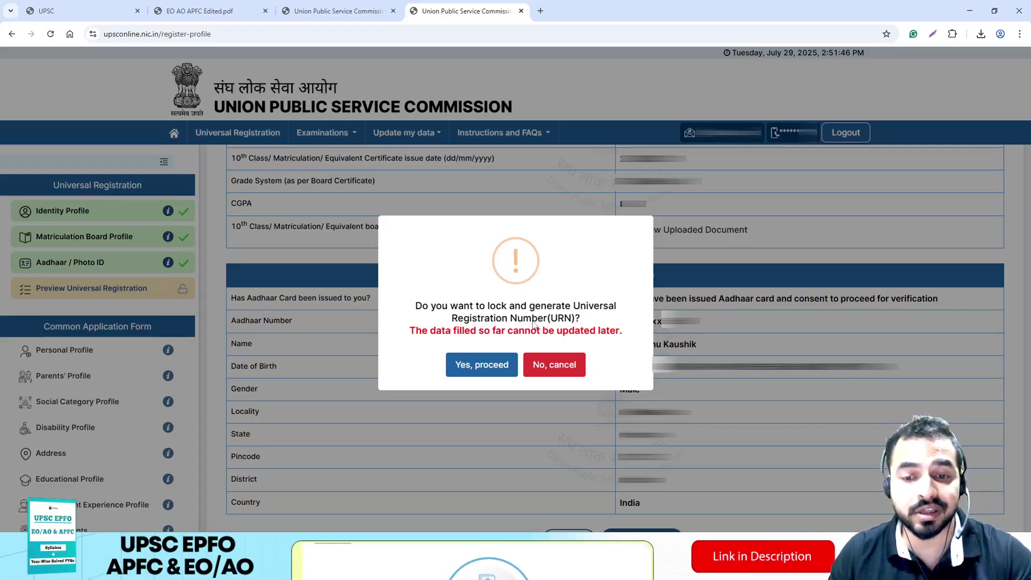
click(475, 367)
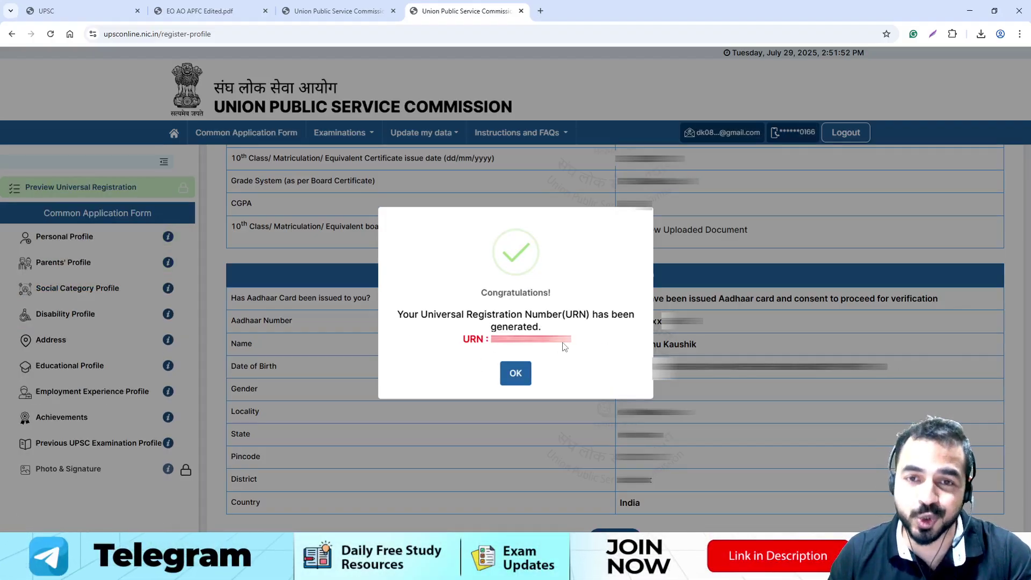
click(516, 373)
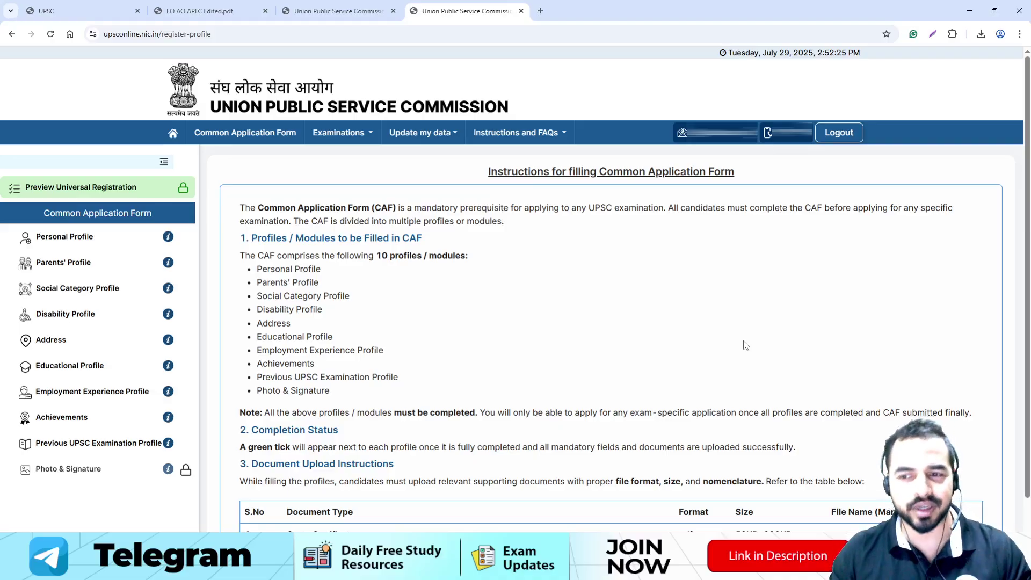
- Start the Common Application Form and submit the Personal Profile with Citizen of India, minority status No, mother tongue Hindi and place of birth India
scroll(746, 345, down, 7)
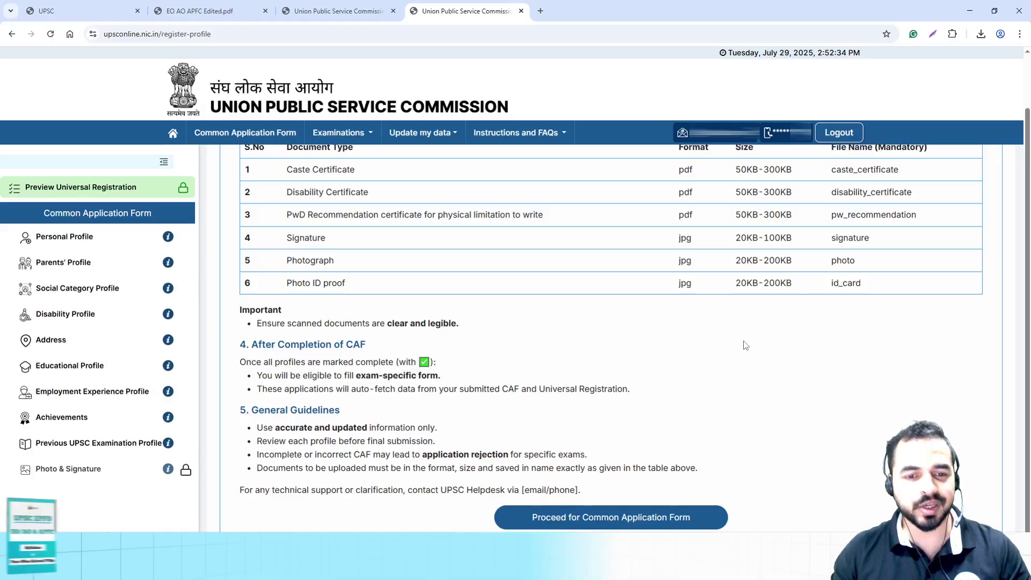
click(633, 519)
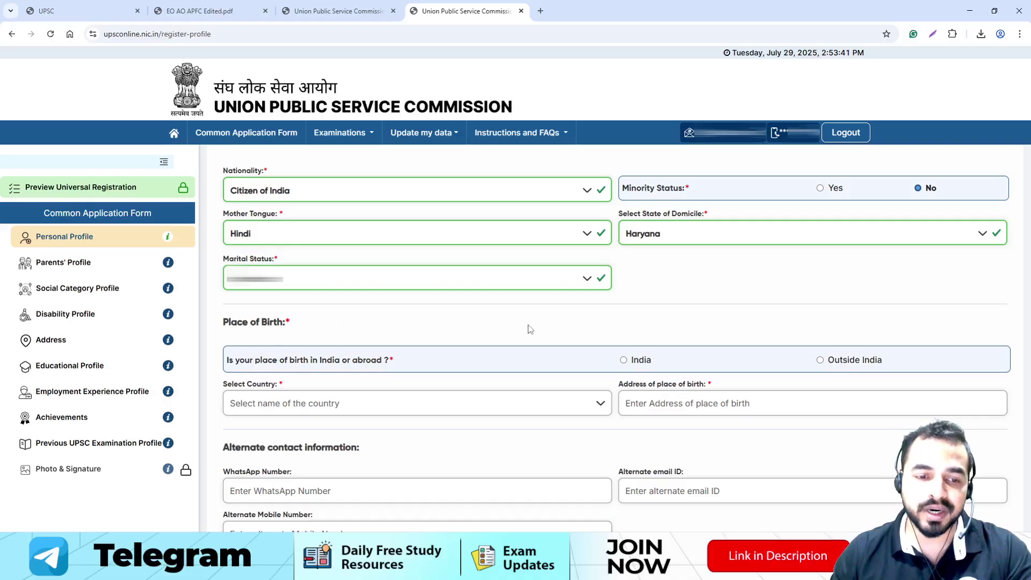
click(623, 360)
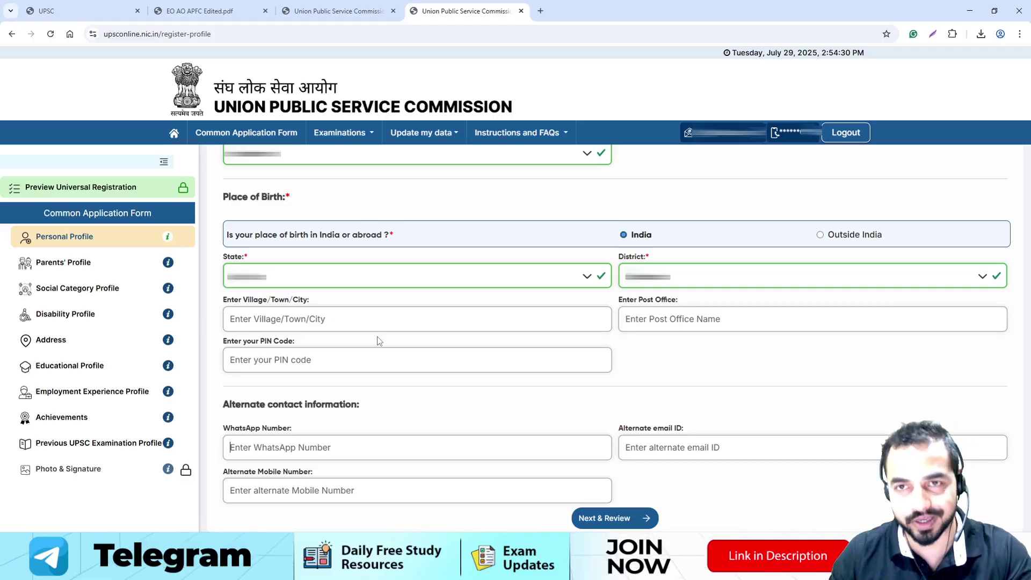
click(599, 515)
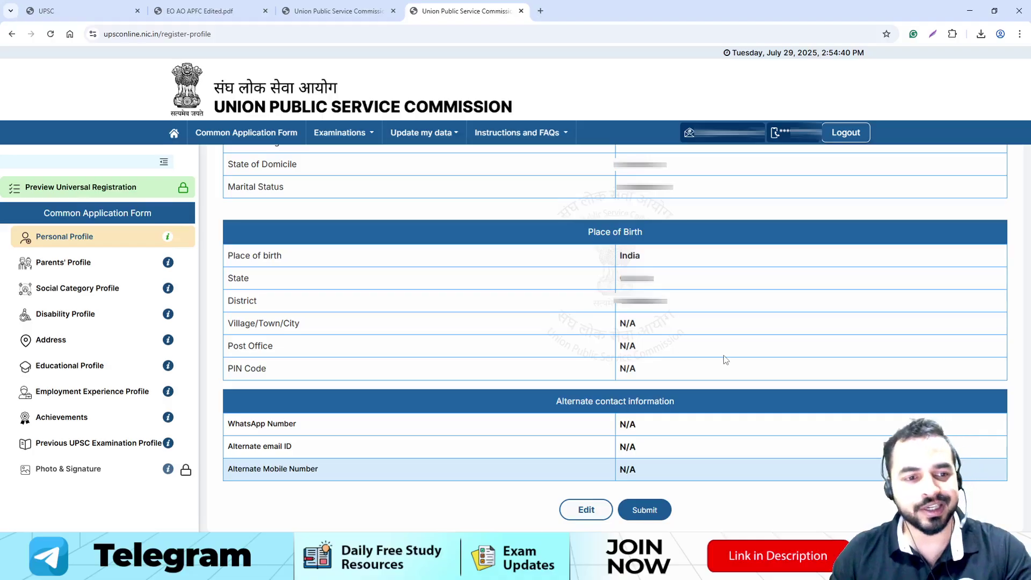
click(645, 510)
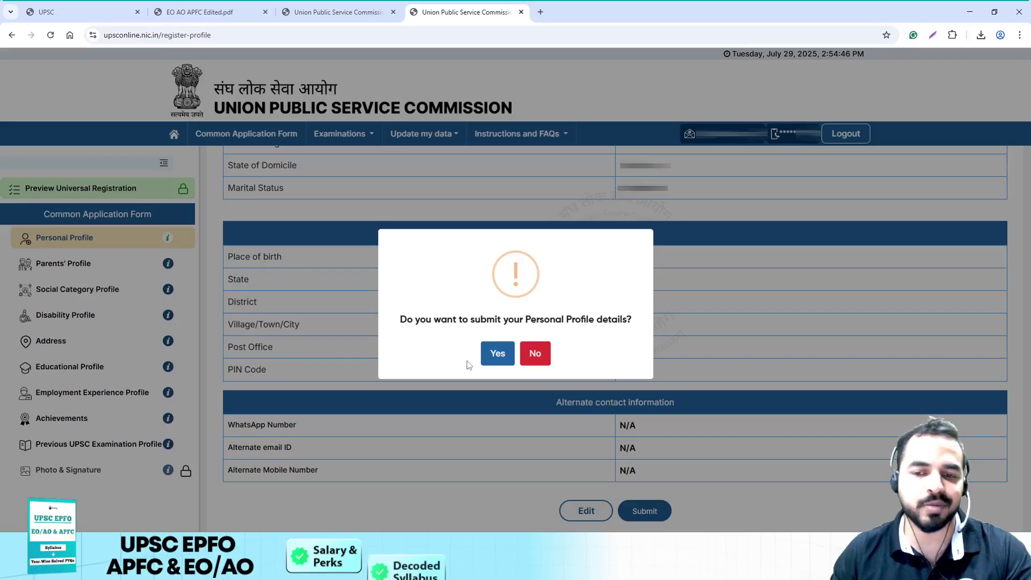
click(497, 354)
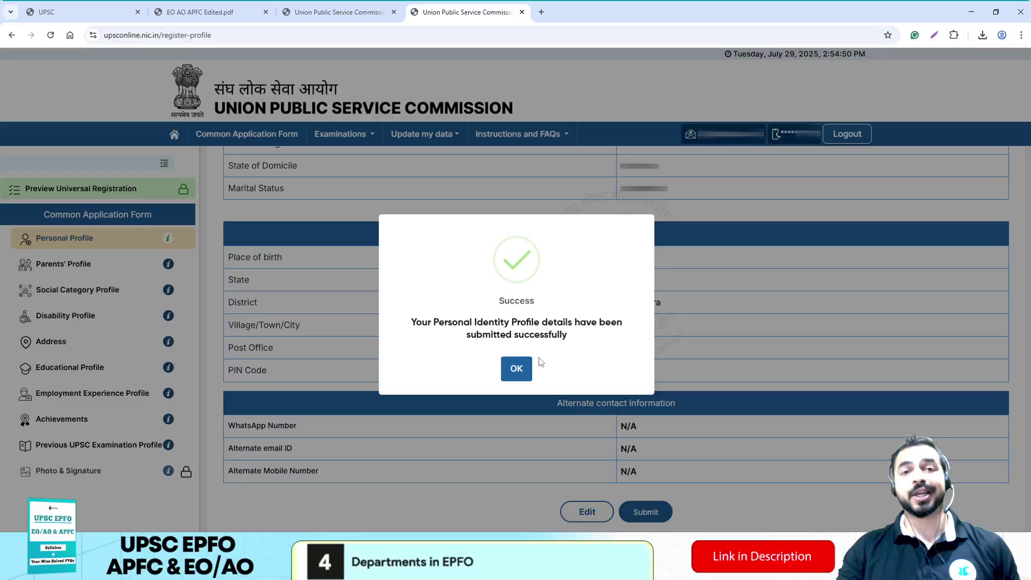
click(517, 369)
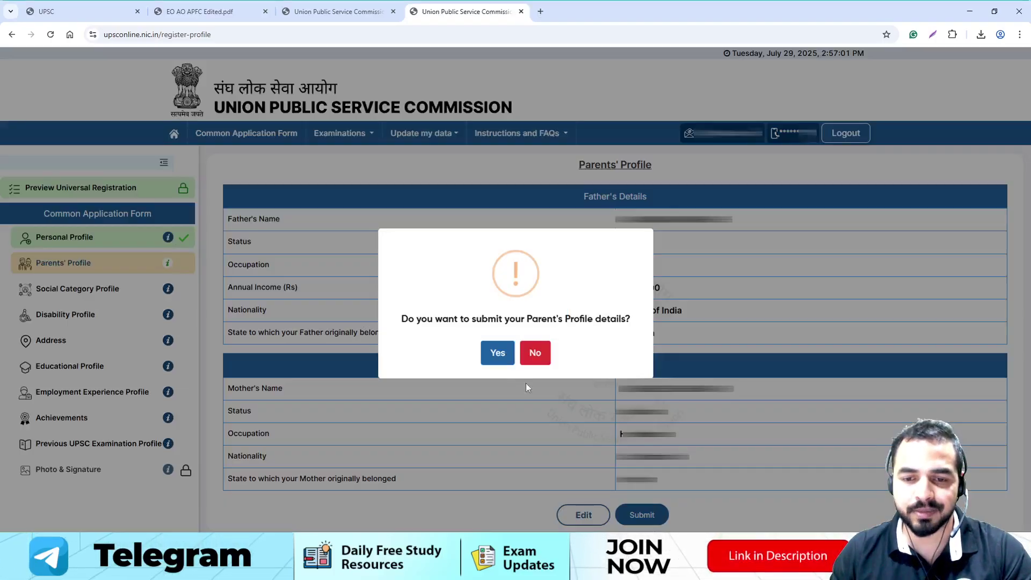
- Submit the Parents' Profile with both parents' details, and submit the Social Category Profile with the candidate's community and the declaration accepted
click(498, 353)
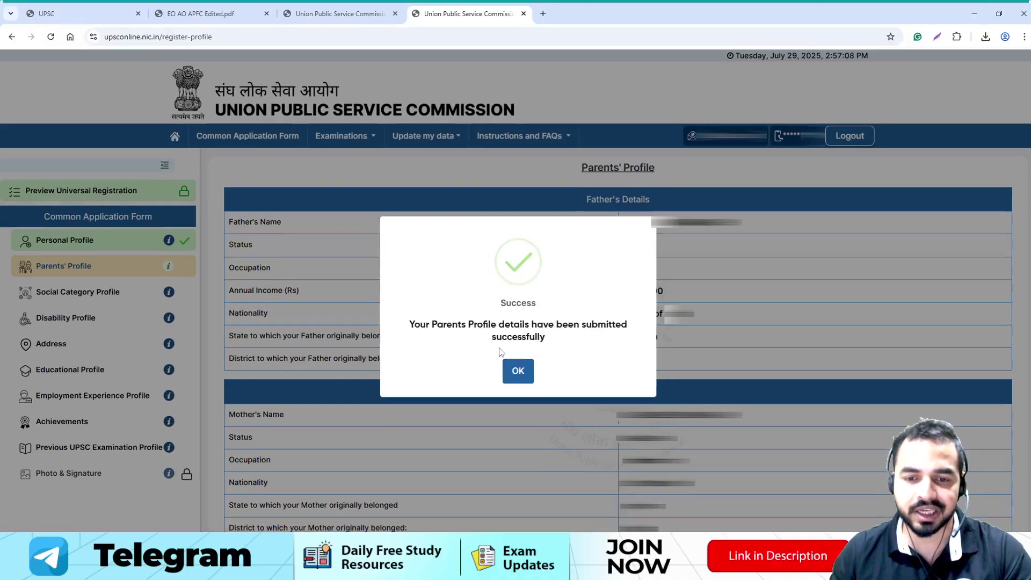
click(518, 372)
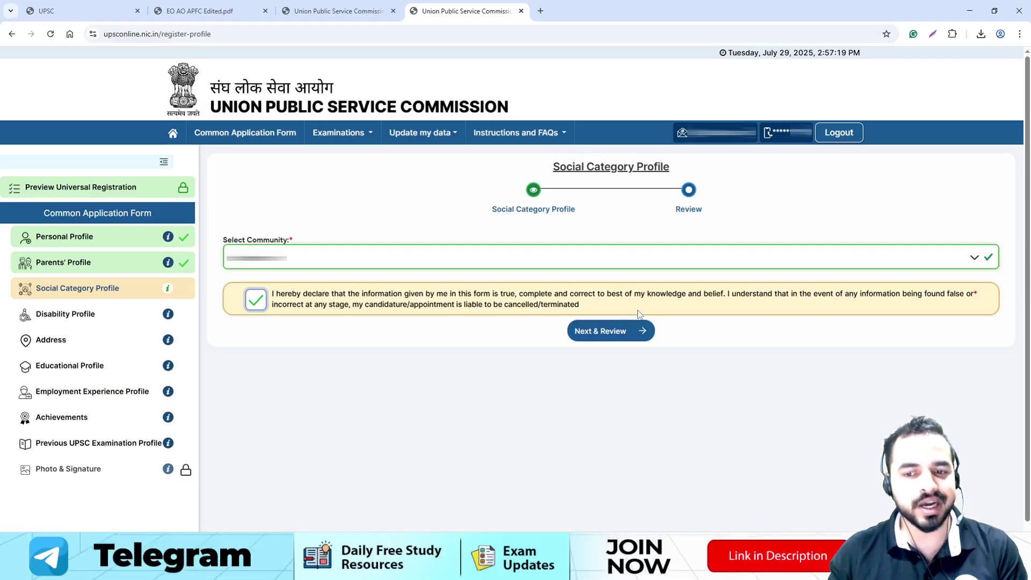
click(631, 331)
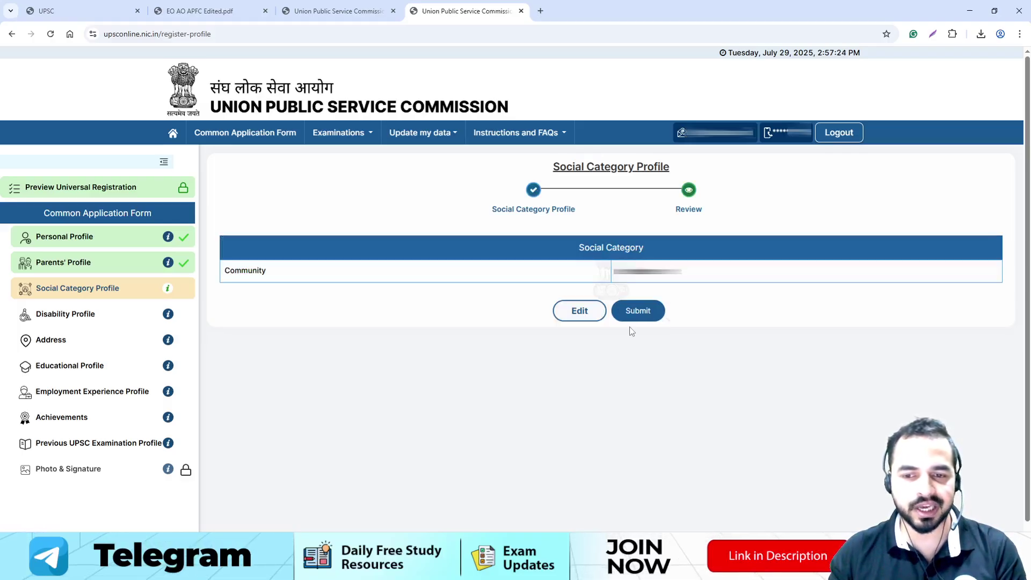
click(634, 314)
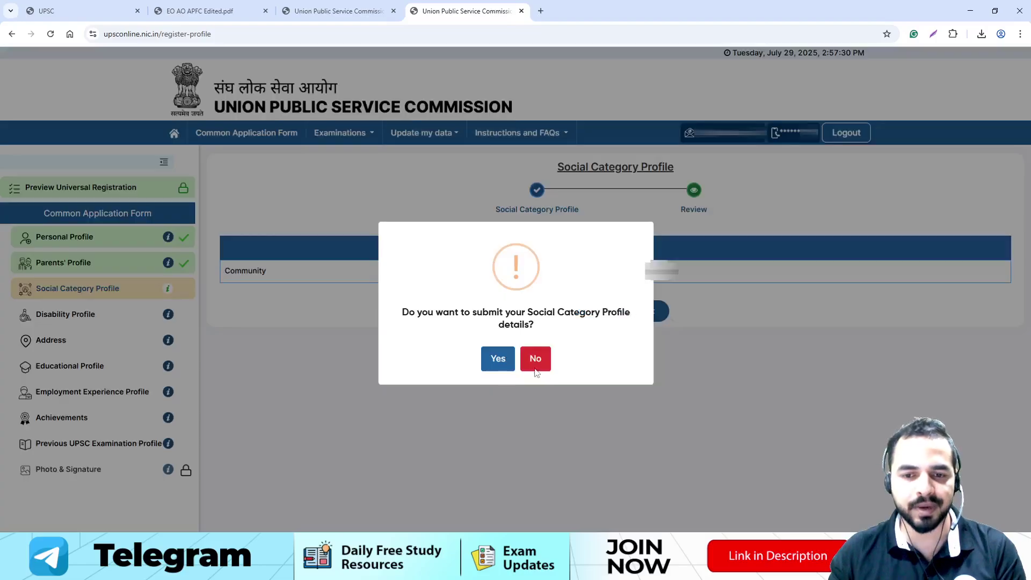
click(497, 360)
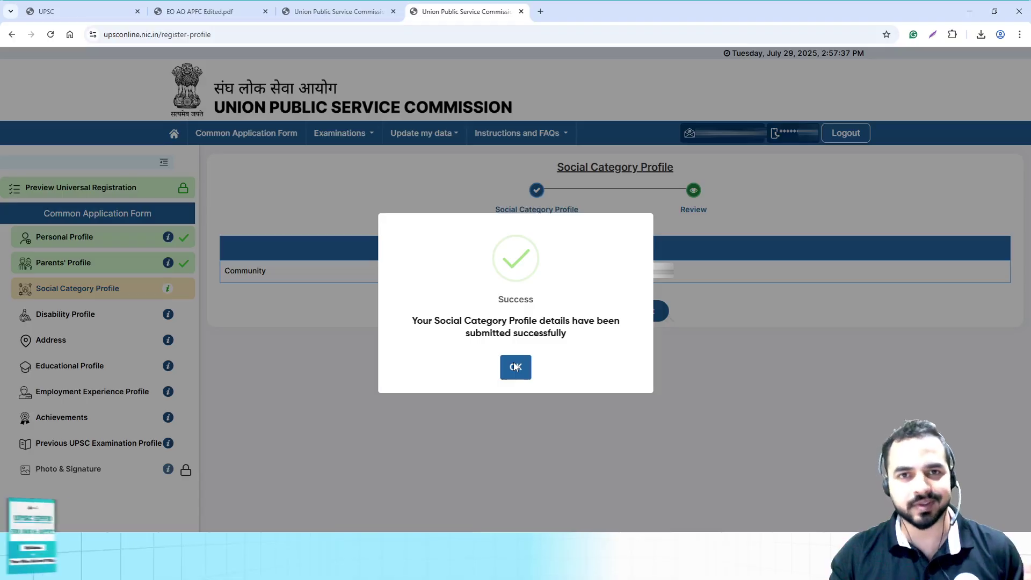
click(515, 367)
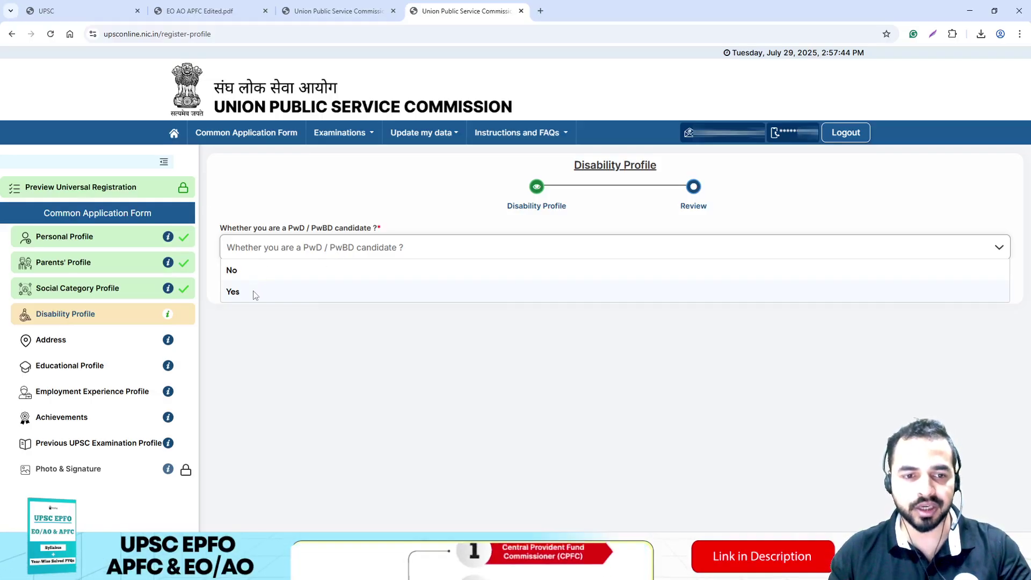
- Submit the Disability Profile with No for PwD / PwBD, and submit the Address profile with Yes for the father's and mother's same-address questions
click(253, 271)
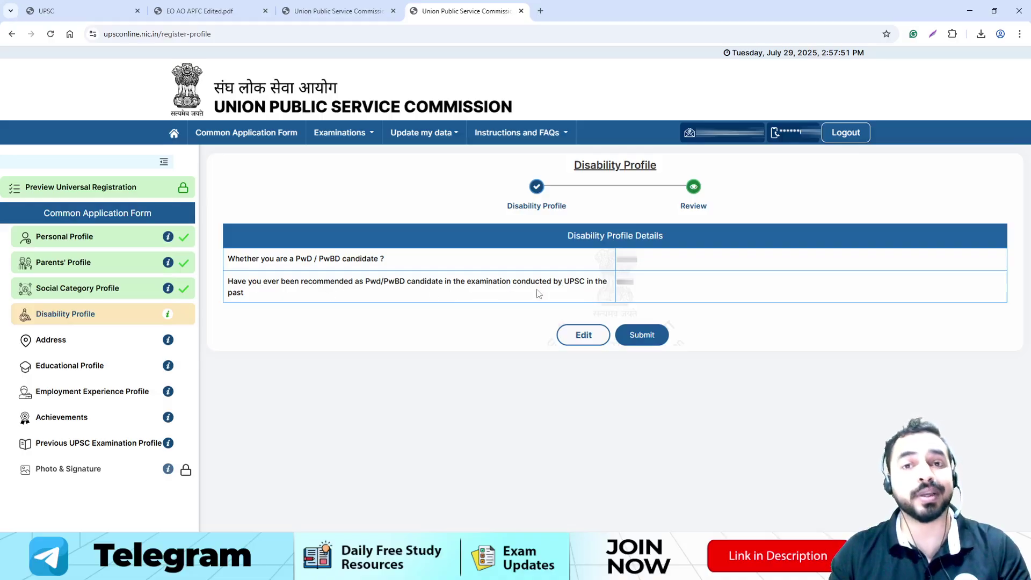
click(642, 336)
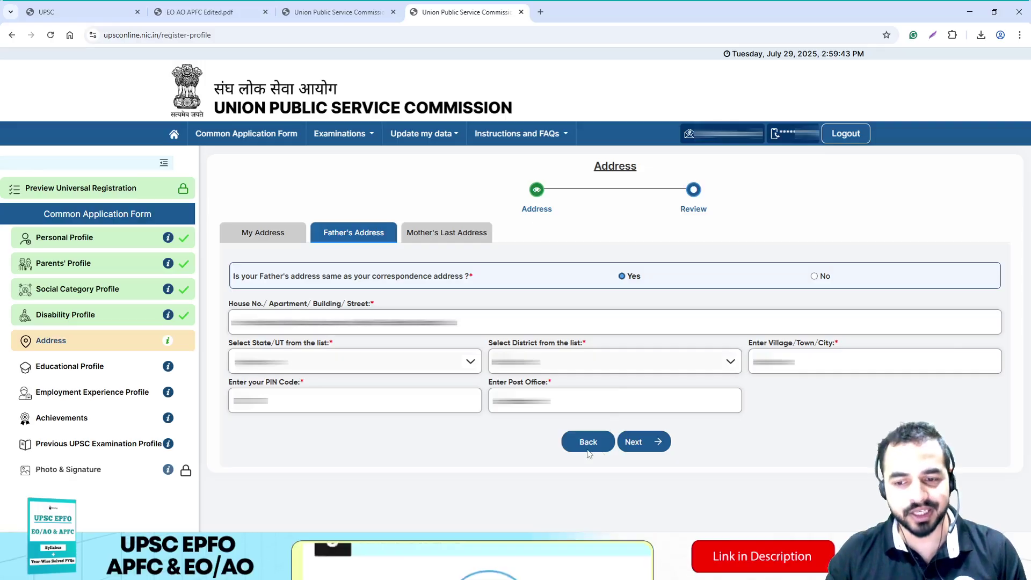
click(636, 448)
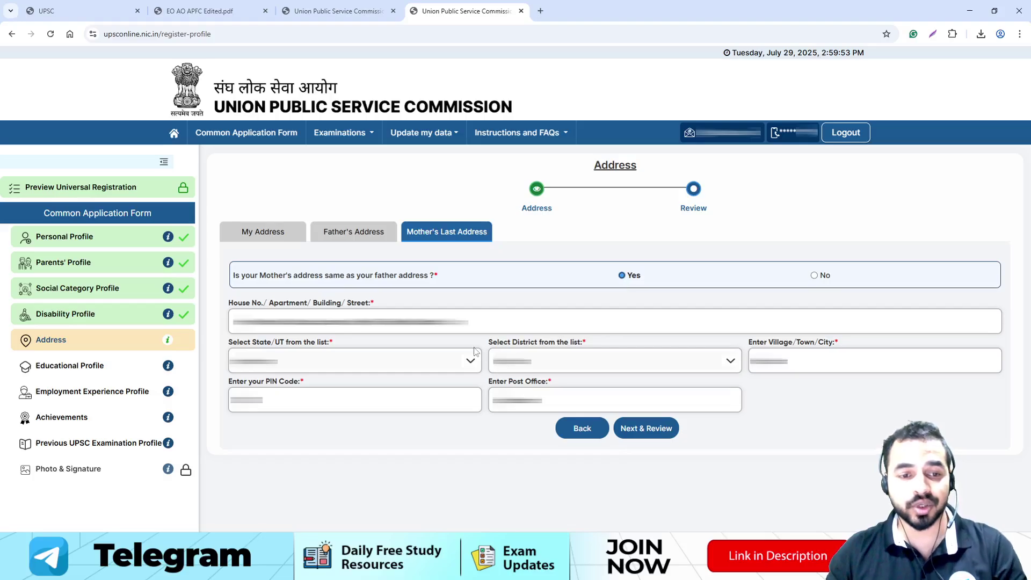
click(646, 428)
scroll(654, 431, down, 10)
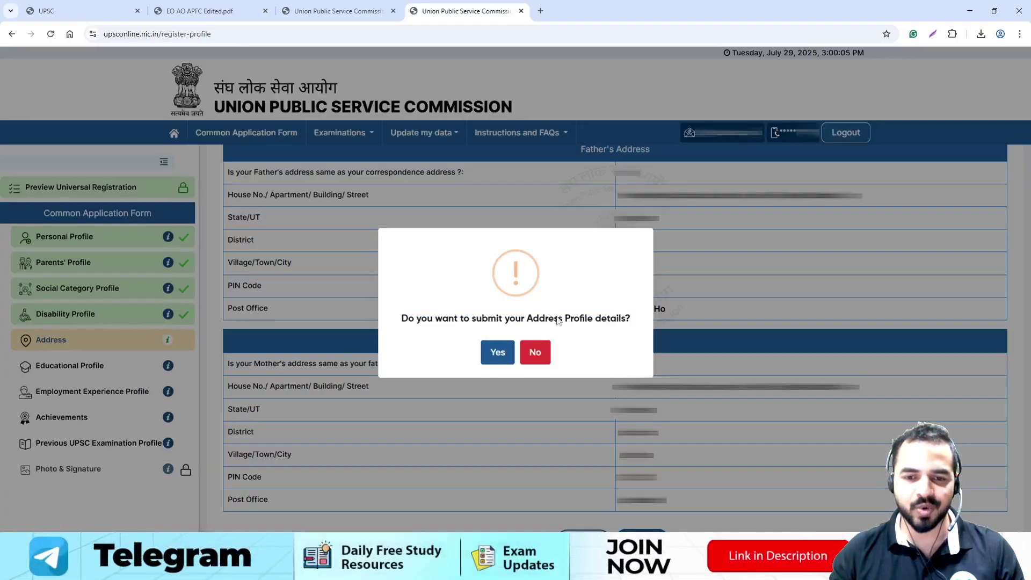
click(496, 352)
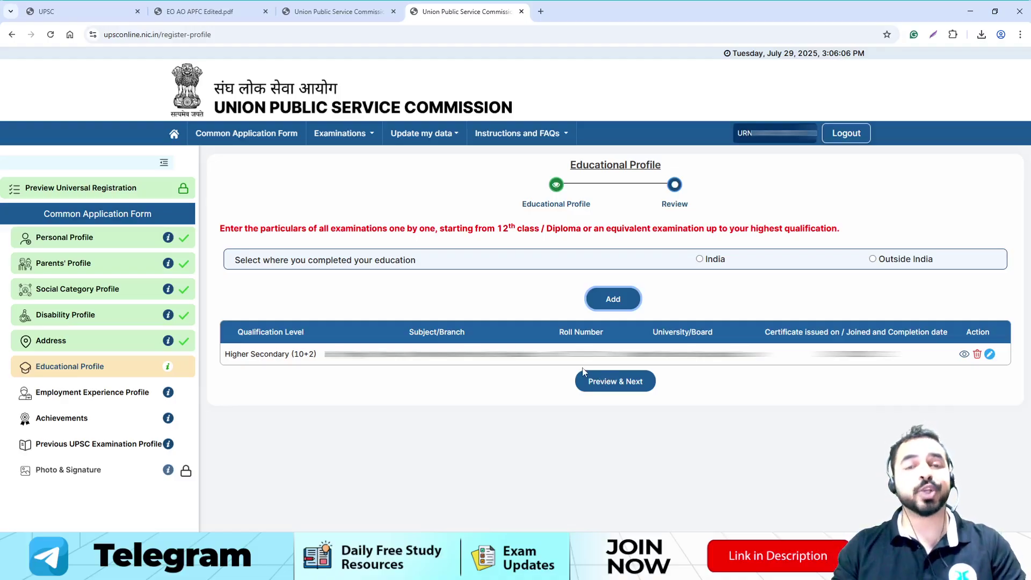
- Add the Higher Secondary (10+2) and Graduate qualifications to the Educational Profile and submit it
click(595, 307)
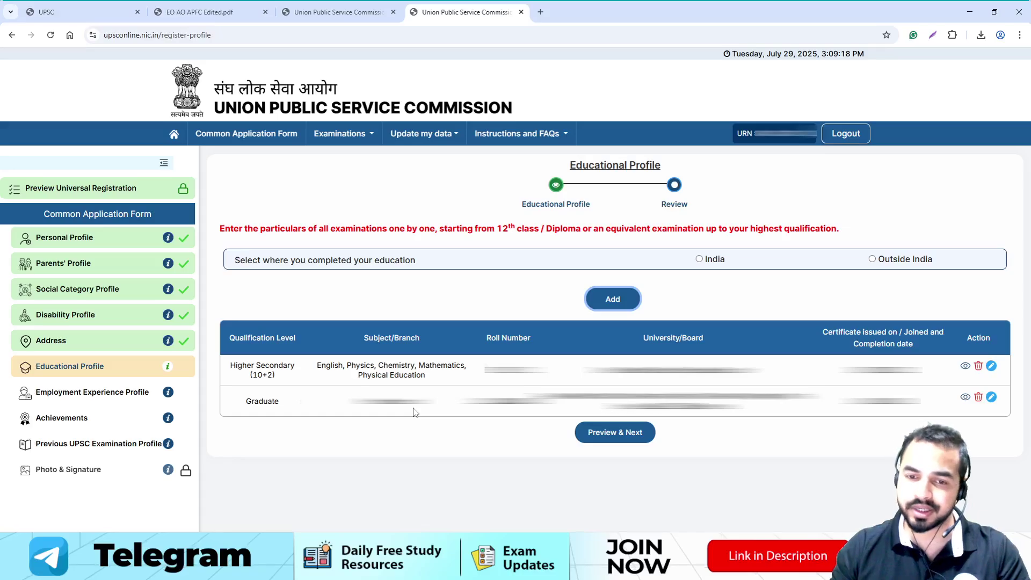
click(615, 437)
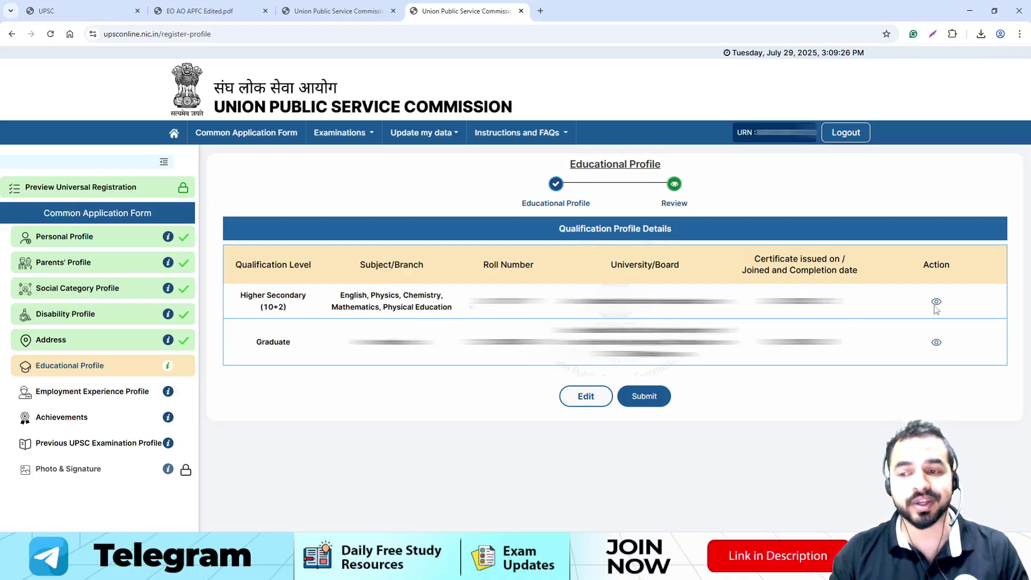
click(651, 400)
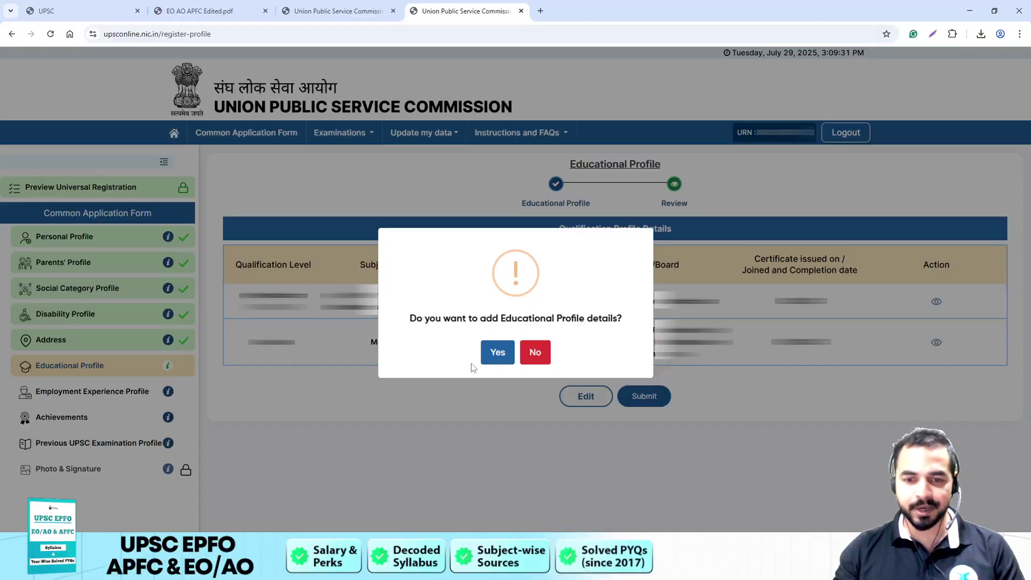
click(511, 353)
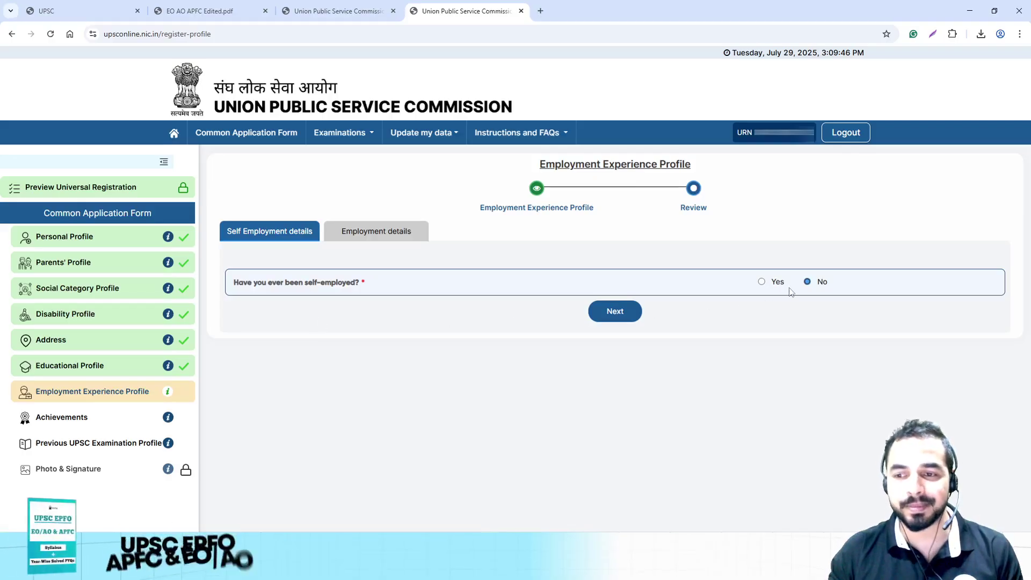
- Submit the Employment Experience Profile with No for self-employment and employment, and complete the Achievements profile with Yes for other achievements
click(623, 317)
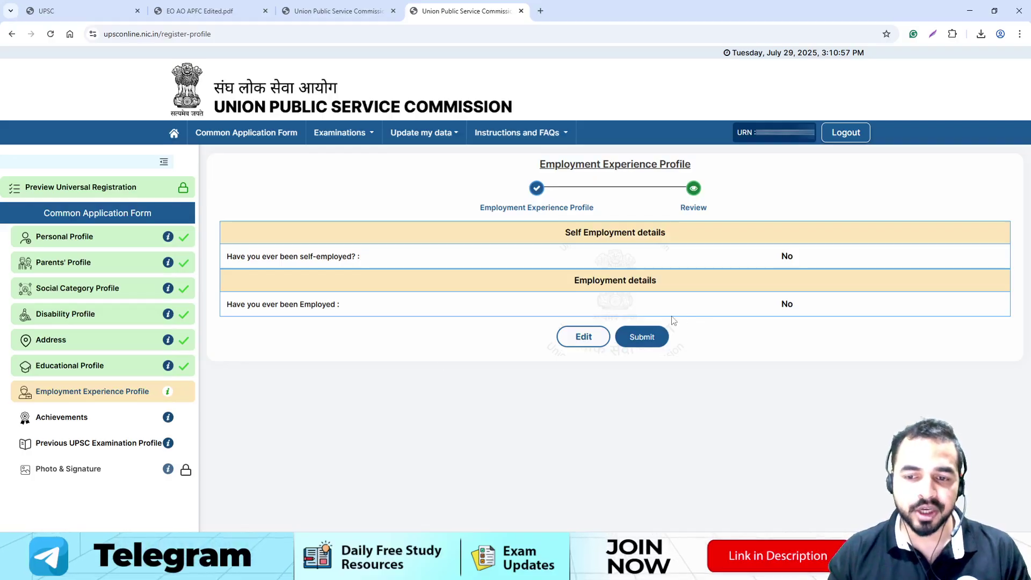
click(649, 342)
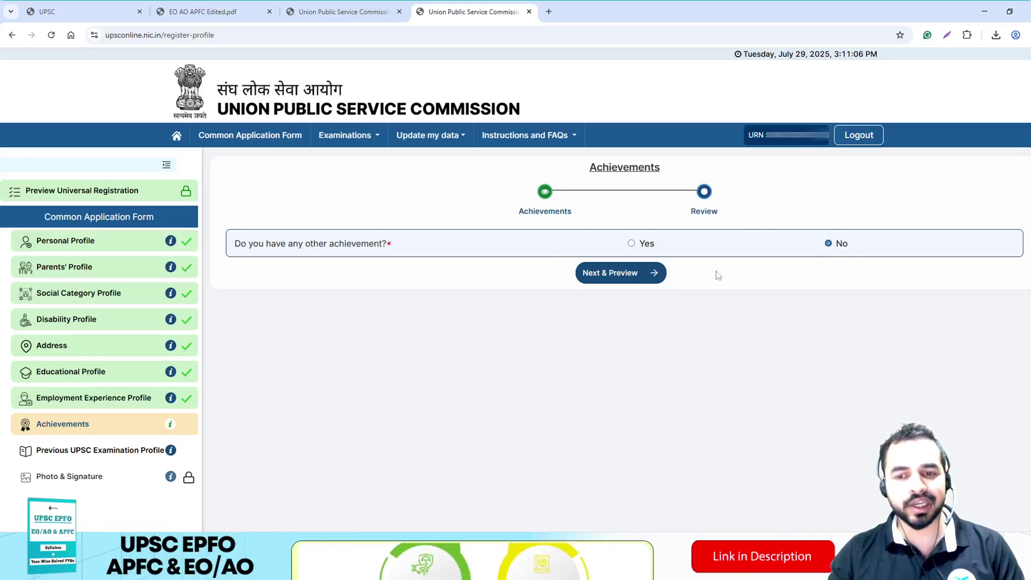
click(631, 243)
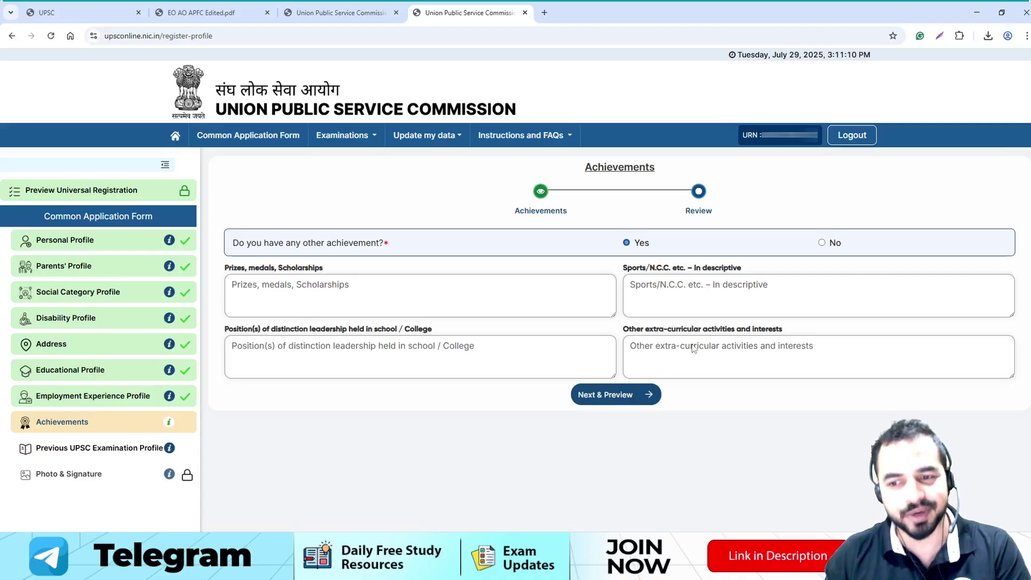
click(627, 395)
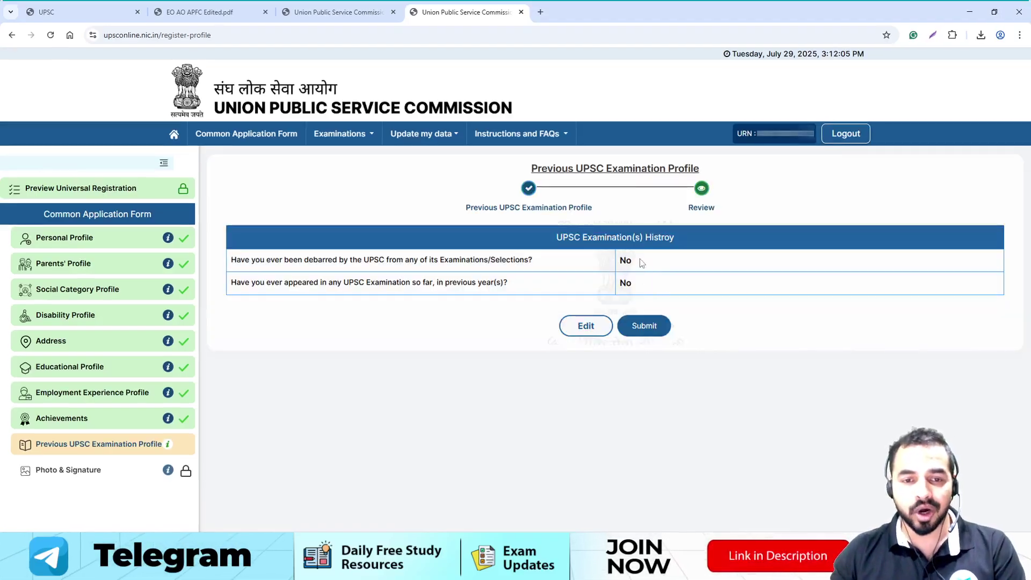
- Submit the Previous UPSC Examination Profile with No for both debarment and past UPSC examination appearances
click(650, 332)
click(497, 359)
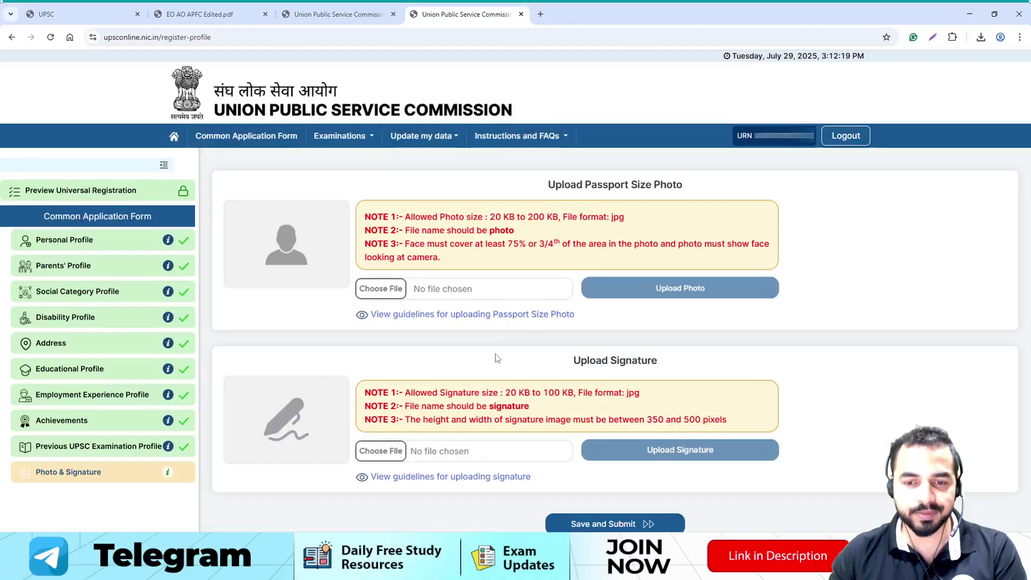
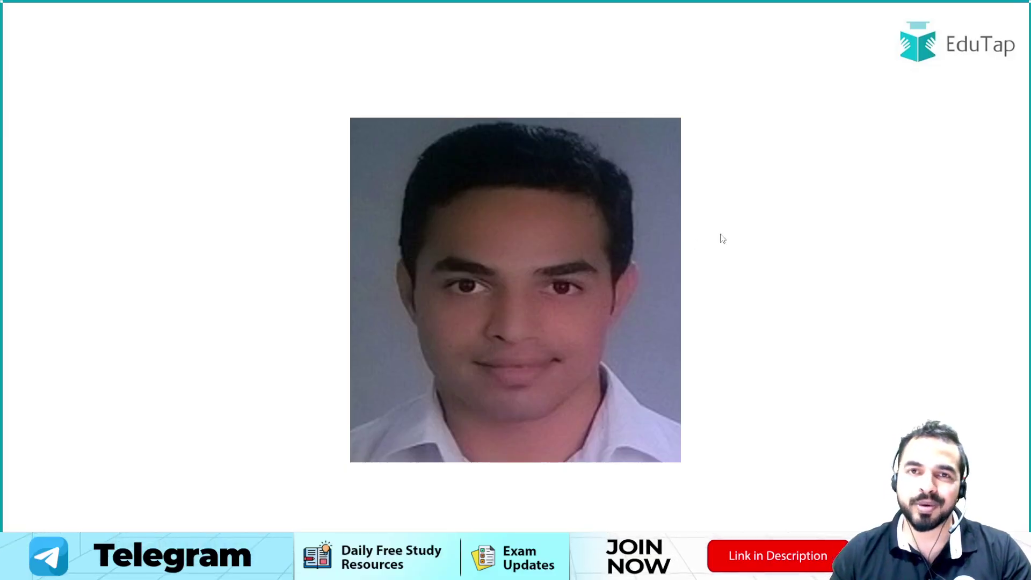
- Finish the Common Application Form with photo and signature, and start the Assistant Provident Fund Commissioner / Enforcement Officer / Accounts Officer application
key(alt+Tab)
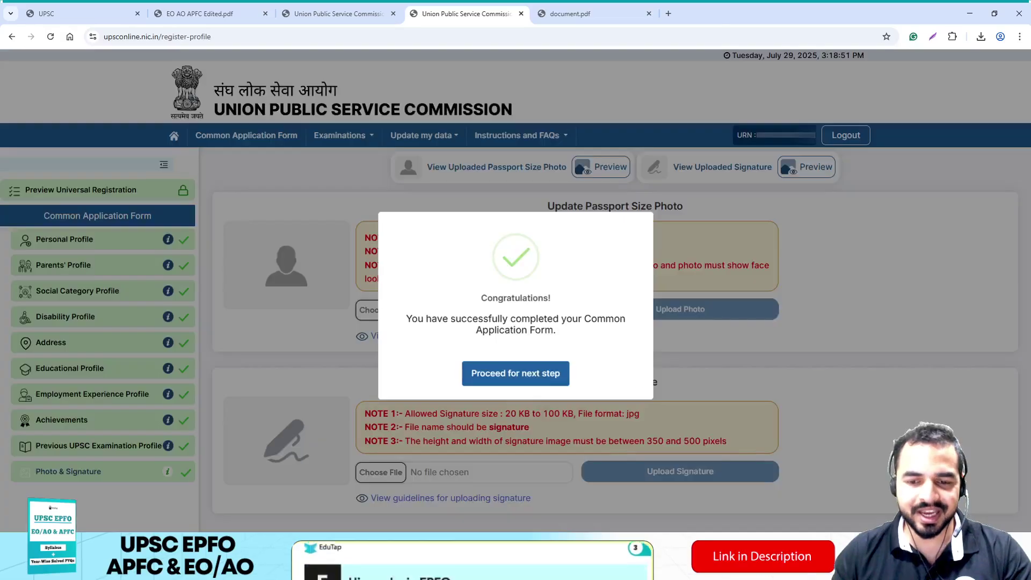
click(518, 374)
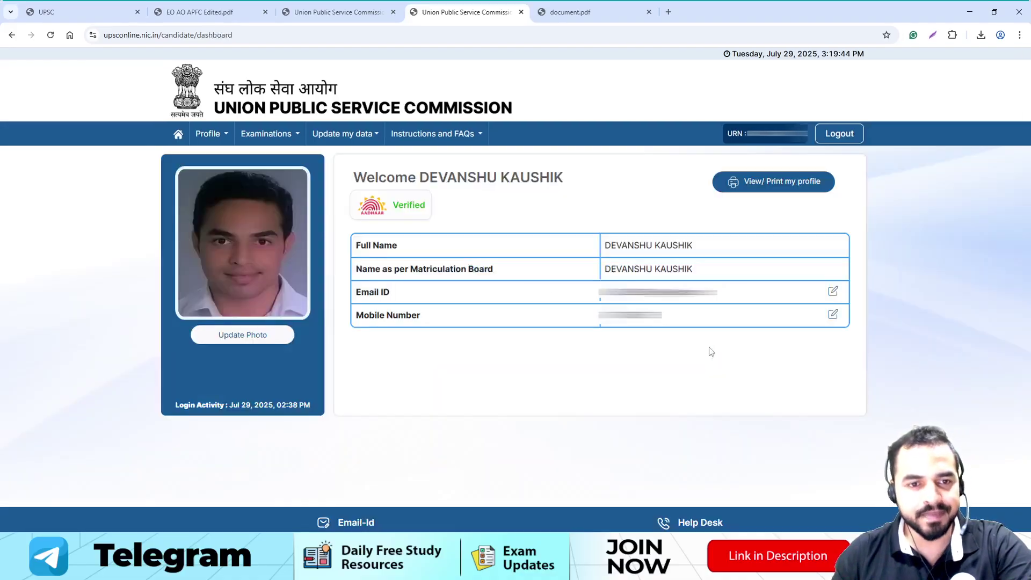
click(267, 141)
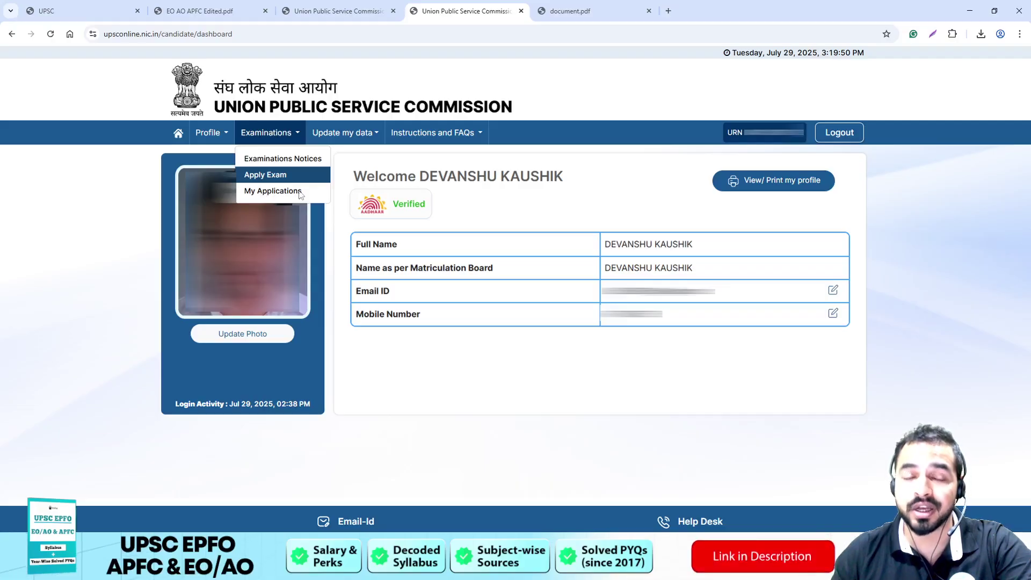
click(279, 175)
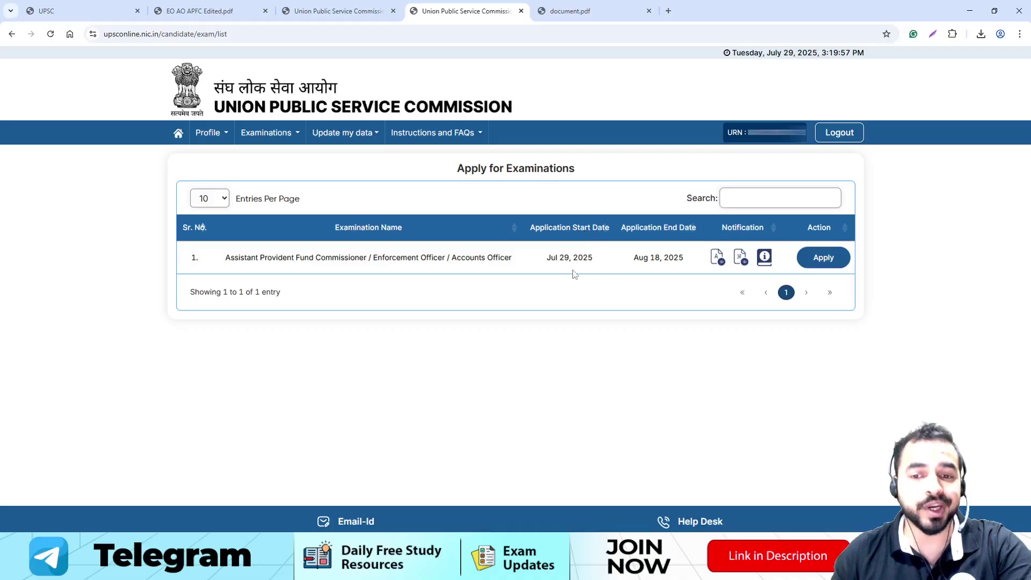
click(830, 258)
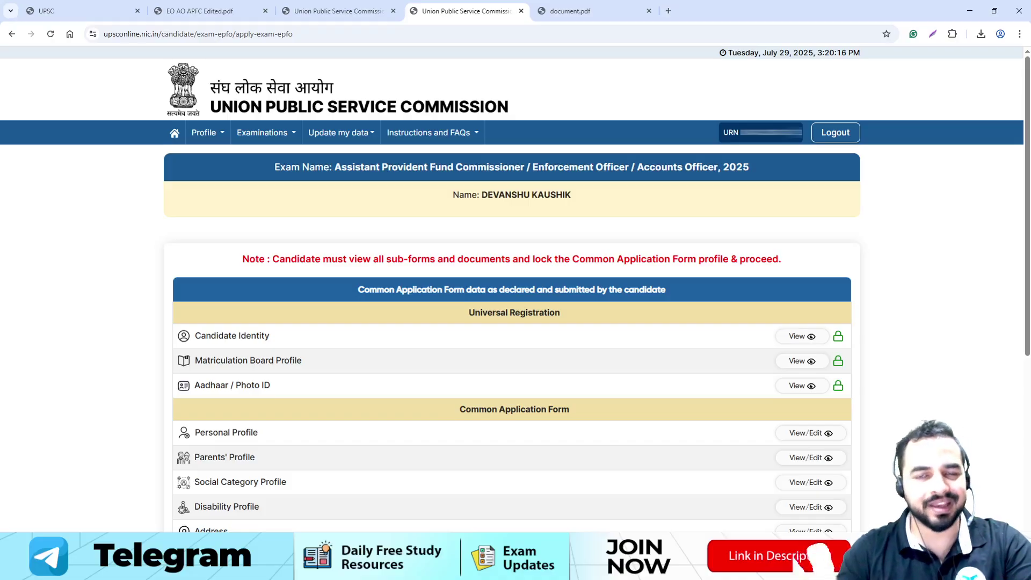
- View every sub-form of the Common Application Form for the exam, including the Personal Profile, as required before locking it
scroll(858, 341, down, 6)
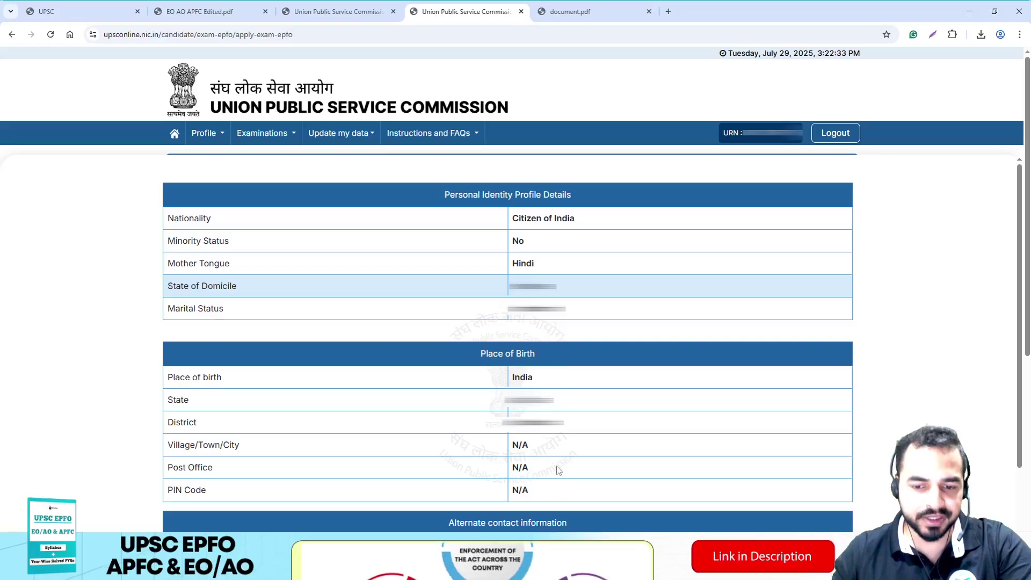
scroll(762, 372, down, 2)
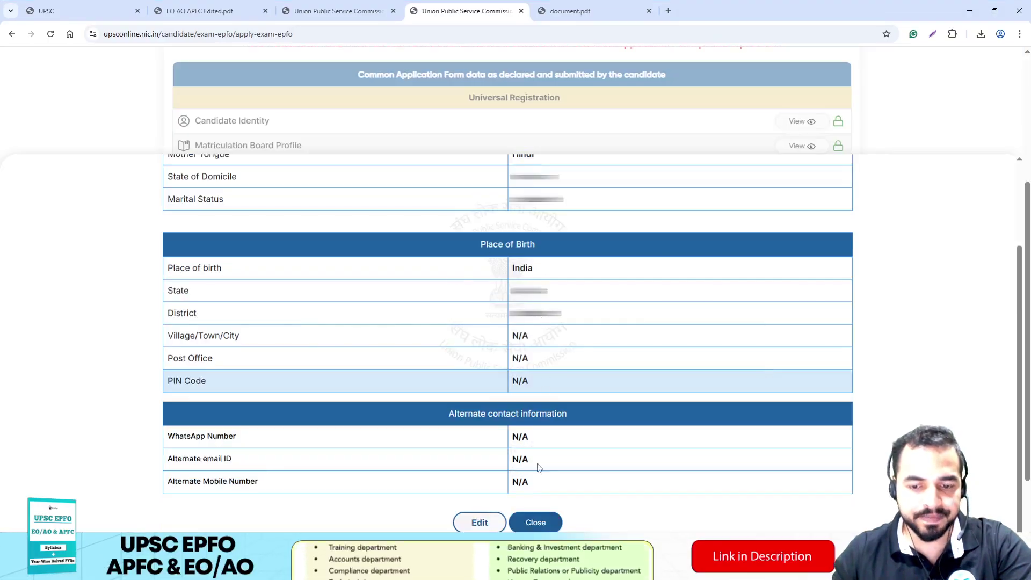
click(529, 519)
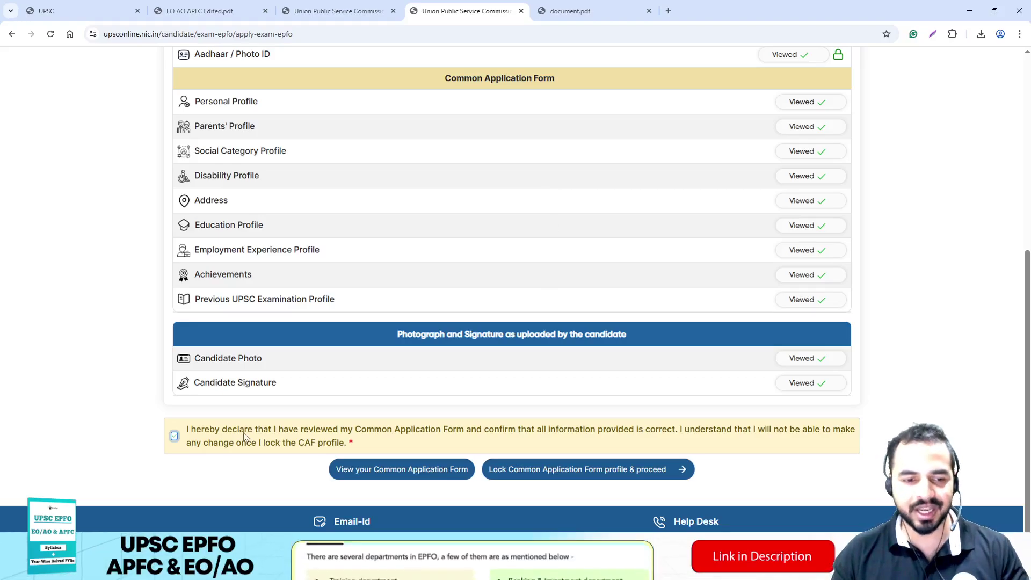
- Accept the declaration that the Common Application Form has been reviewed, and lock the form's details for this exam
click(173, 437)
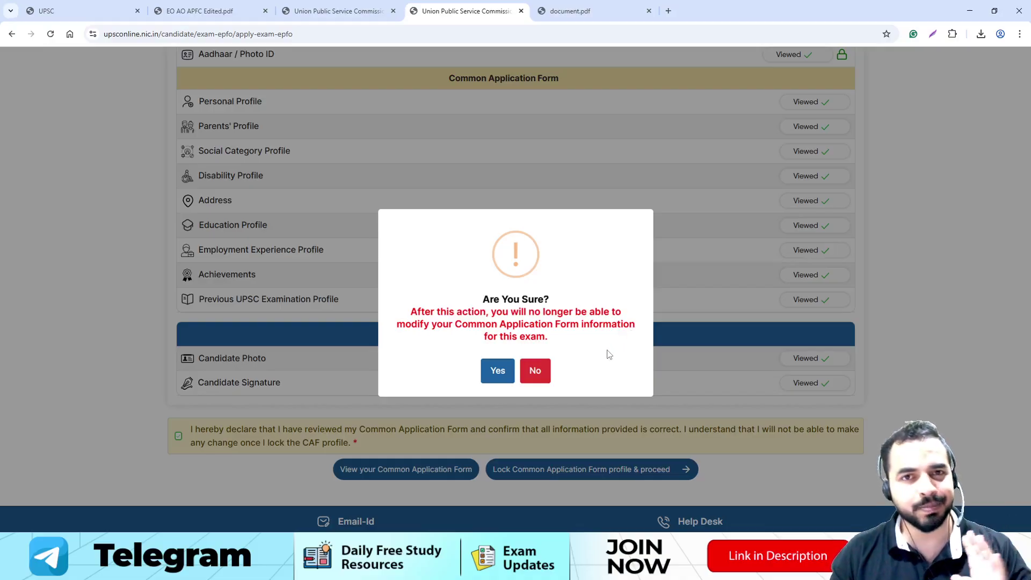
click(495, 380)
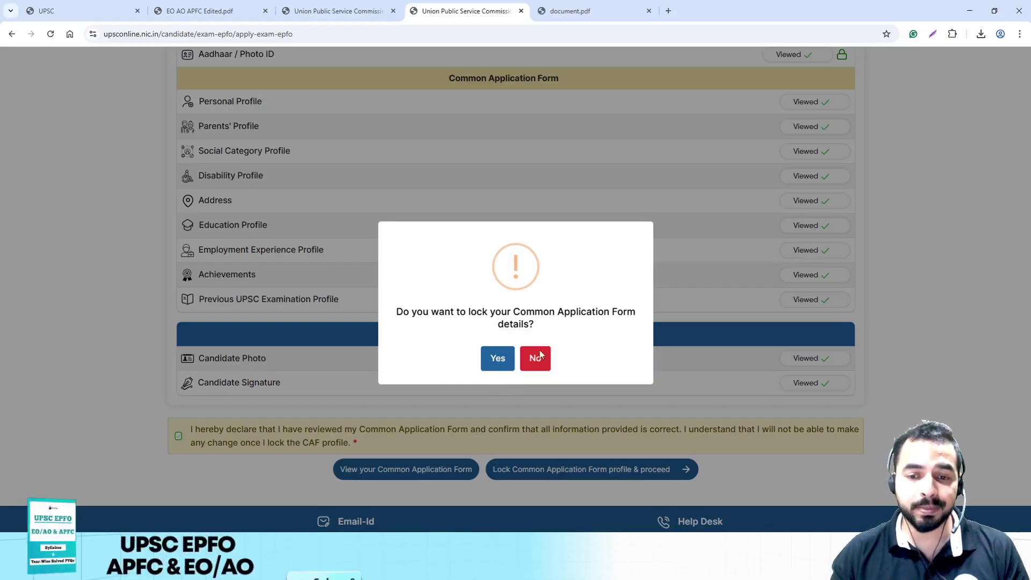
click(498, 360)
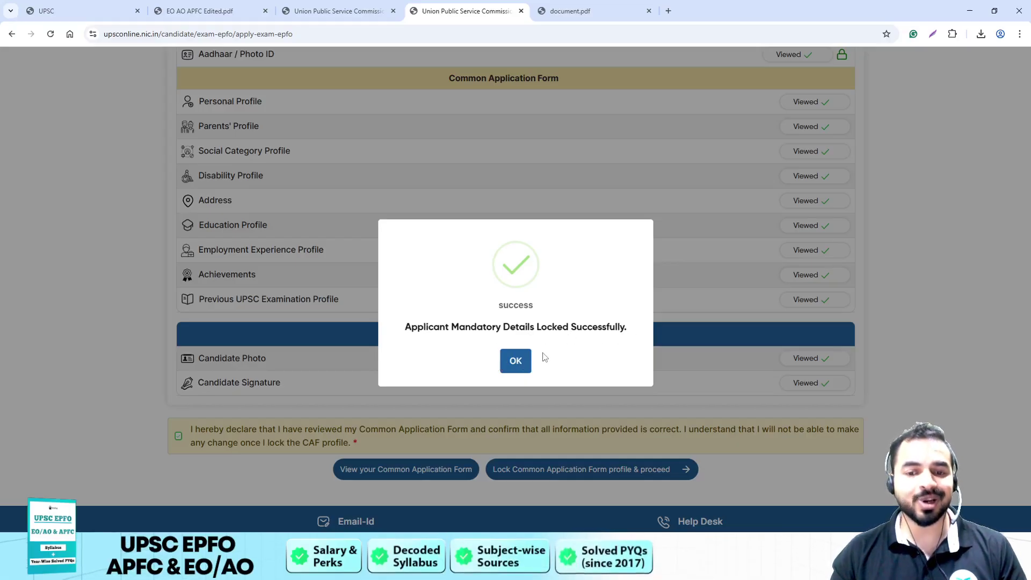
click(516, 361)
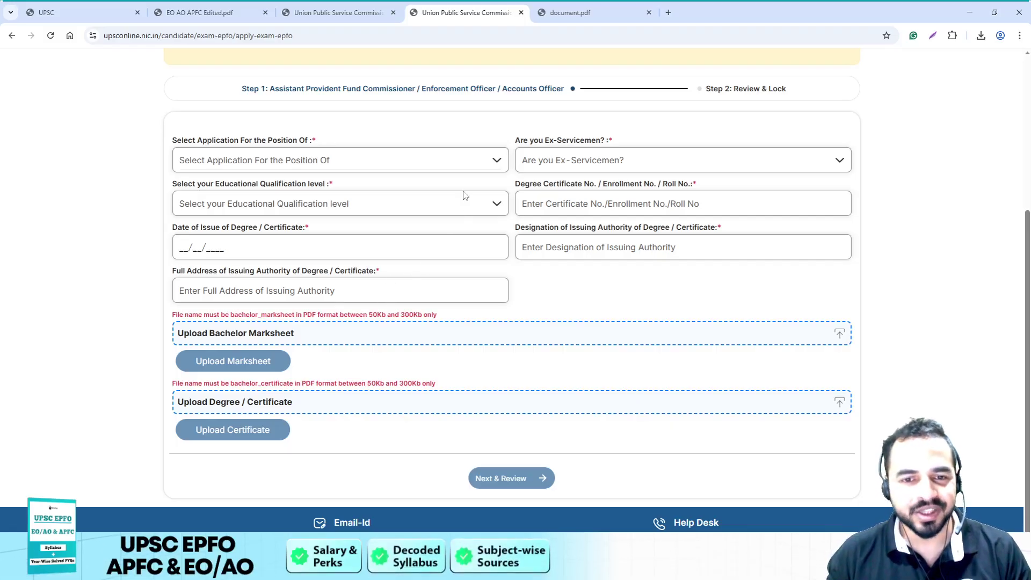
- Complete the Assistant Provident Fund Commissioner details with No for ex-servicemen and desirable qualification, degree data, bachelor marksheet and certificate, and proceed to review
scroll(468, 206, up, 3)
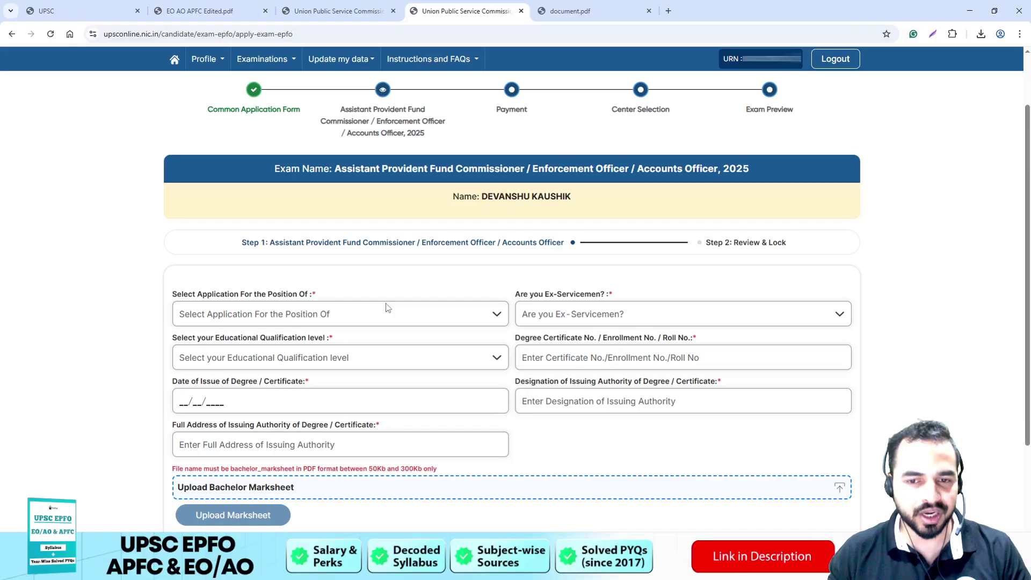
scroll(389, 307, down, 3)
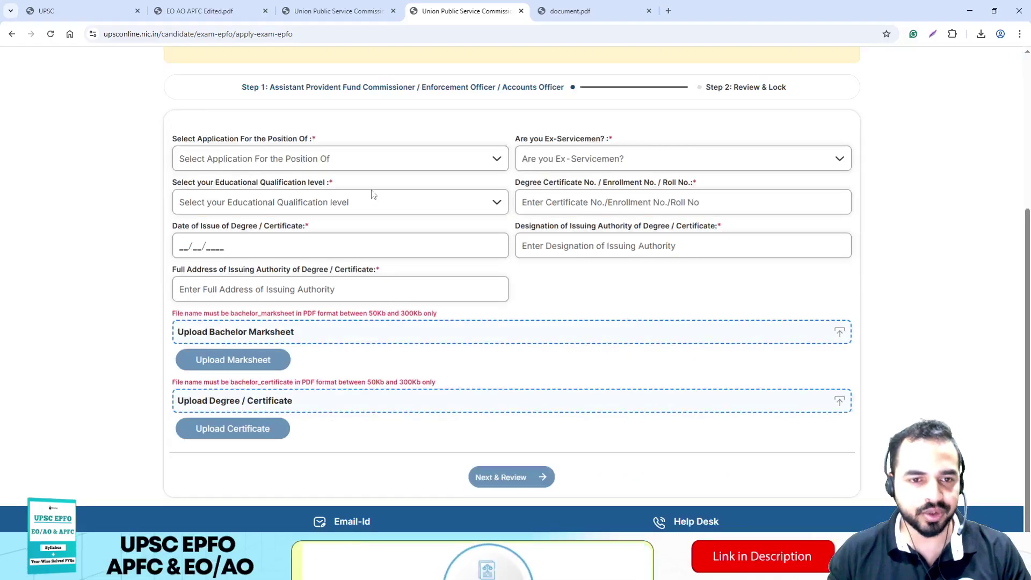
click(421, 165)
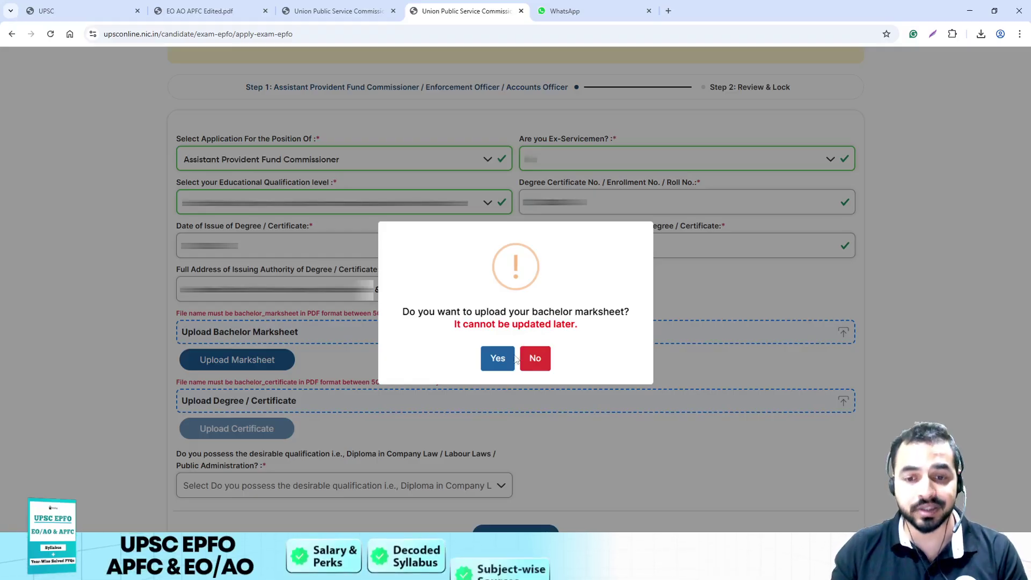
click(498, 358)
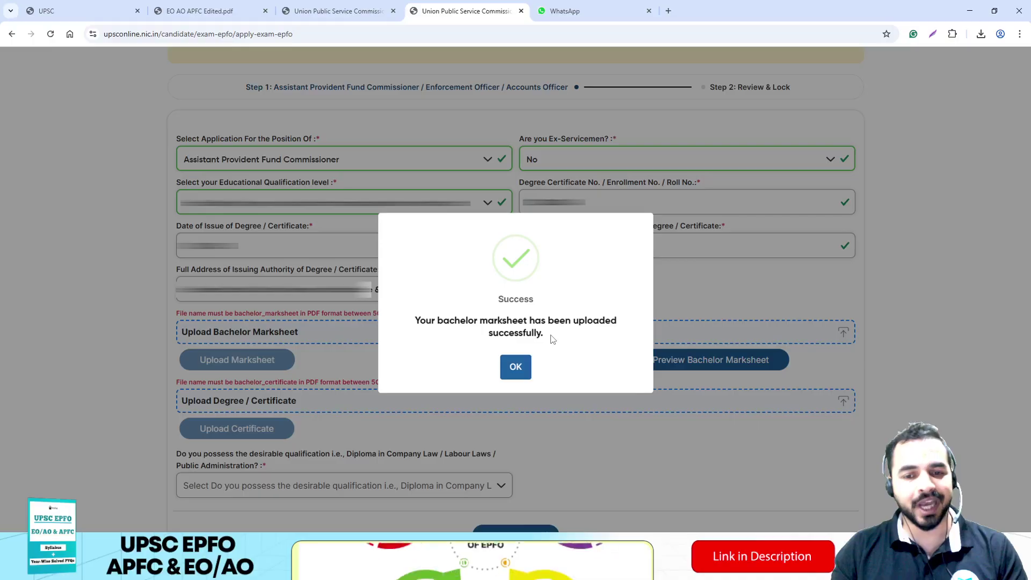
click(515, 367)
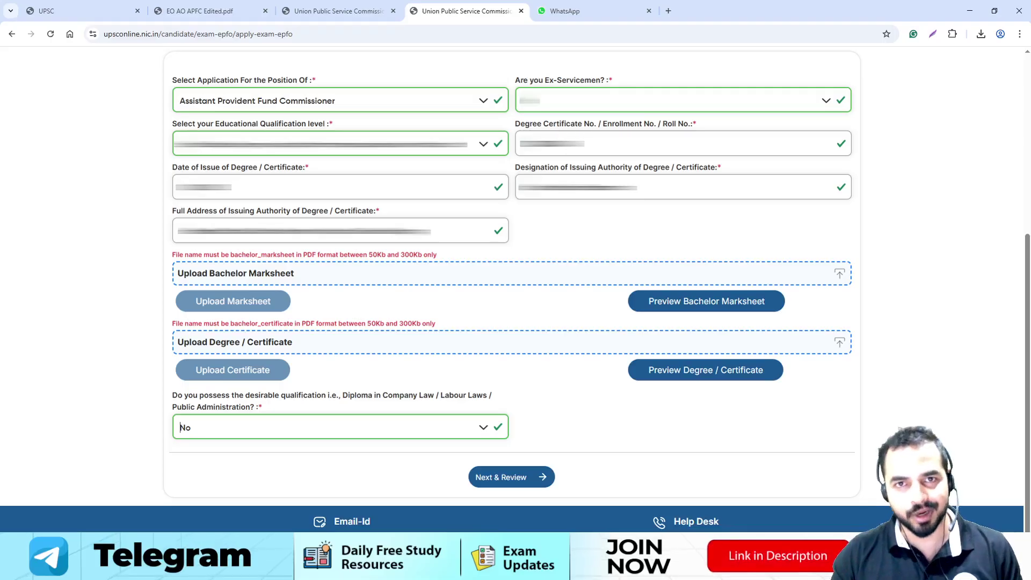
click(493, 480)
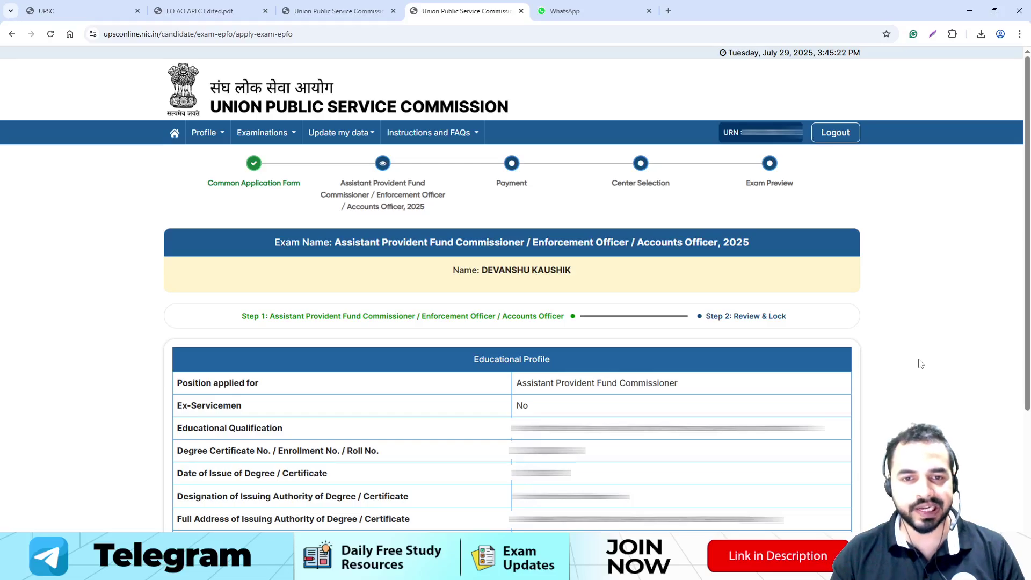
- Review the exam-specific Educational Profile summary and submit the Assistant Provident Fund Commissioner details as final
scroll(921, 363, down, 4)
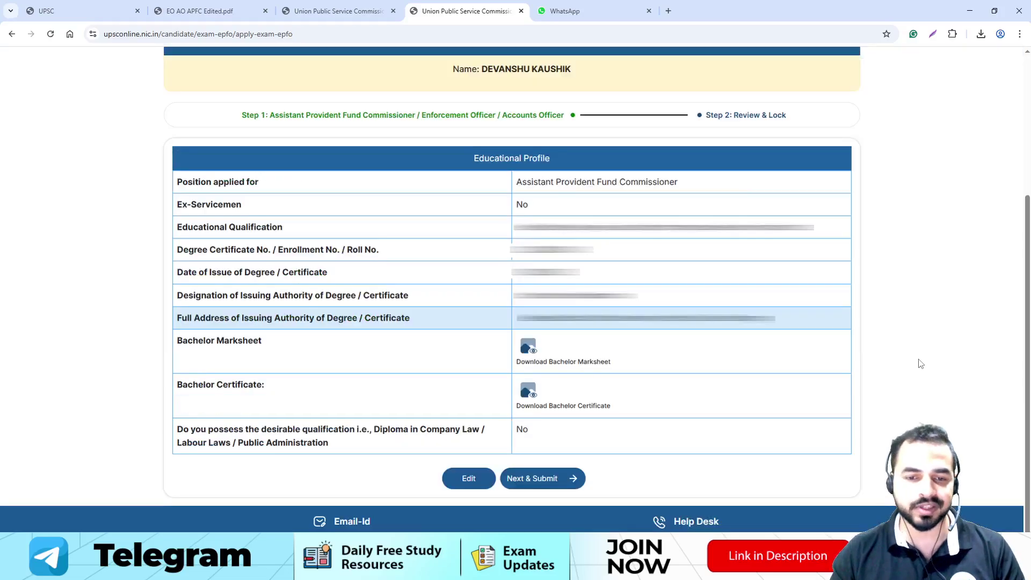
click(548, 474)
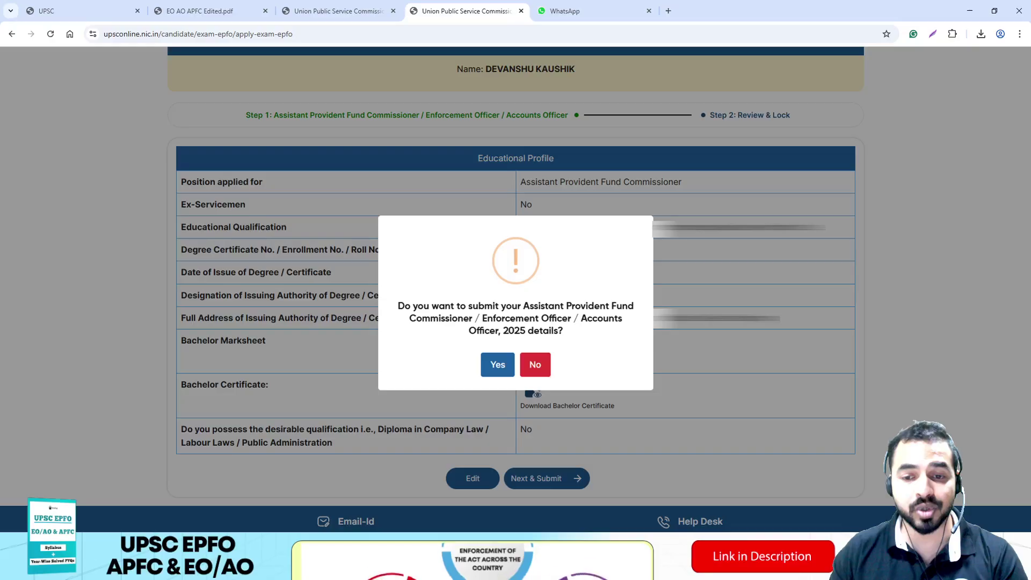
click(487, 367)
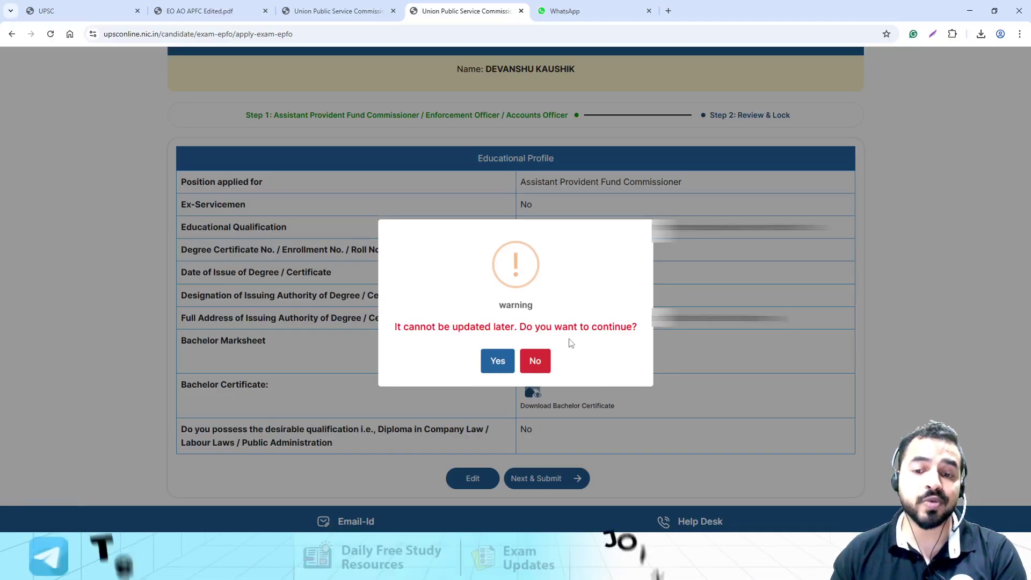
click(486, 361)
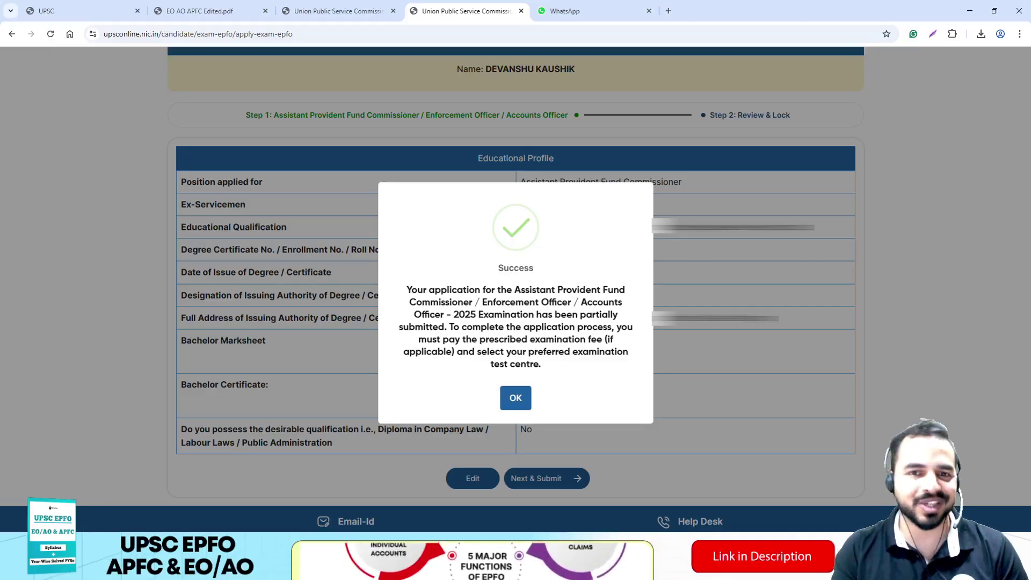
click(516, 397)
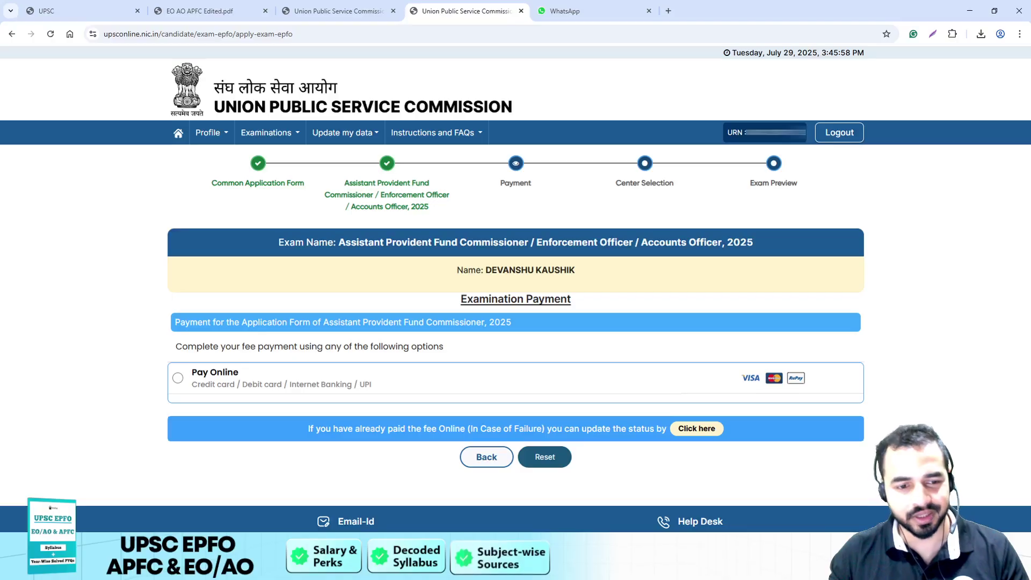
- Pay the INR 25 examination fee online through UPI on SBIePay and continue to the examination centre selection
click(179, 378)
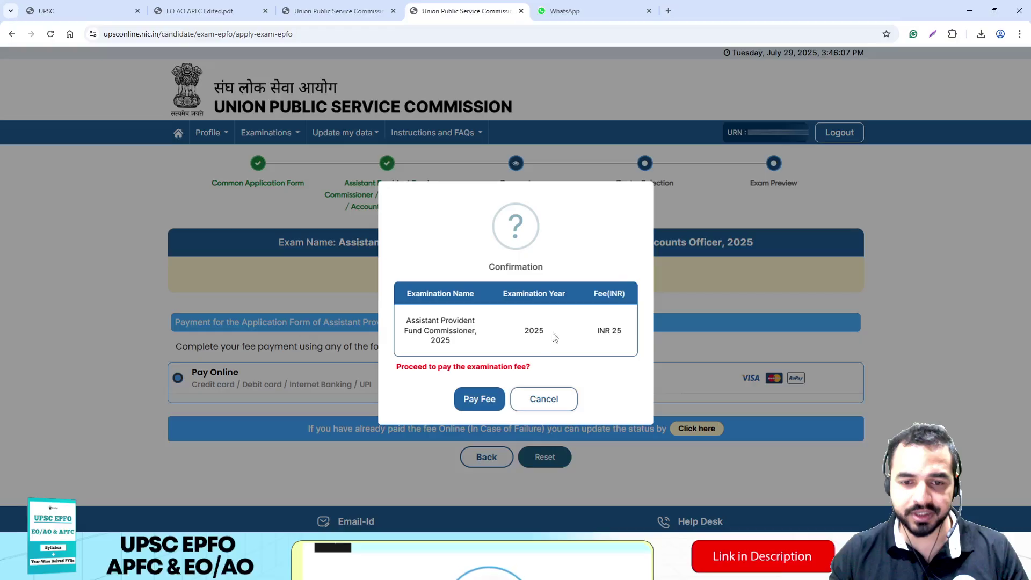
click(495, 399)
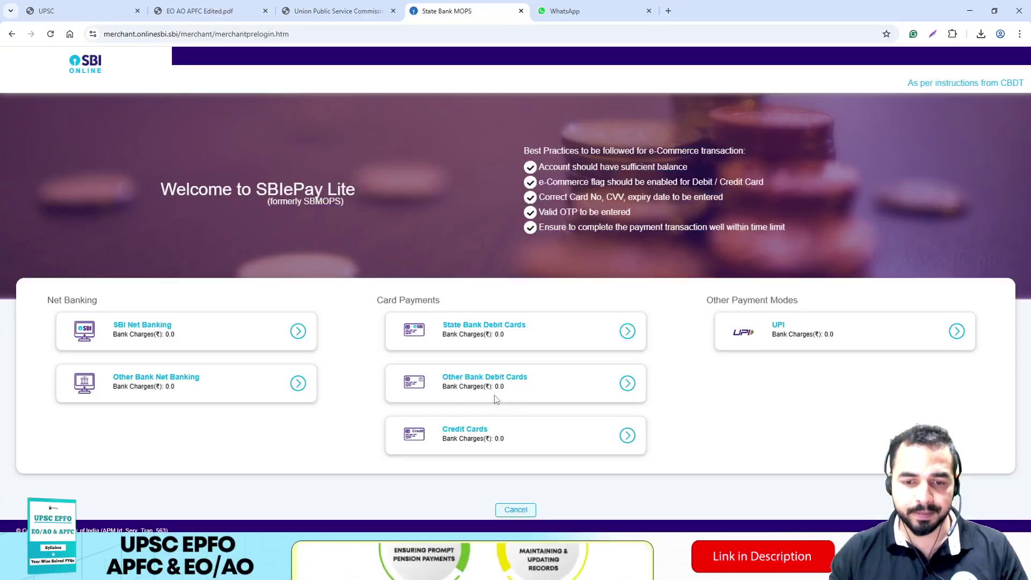
click(899, 329)
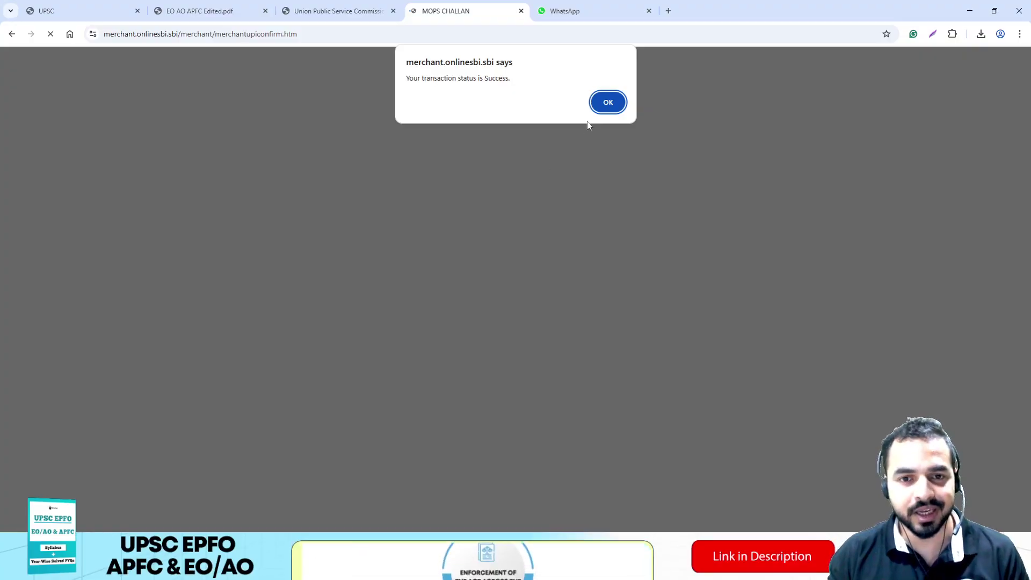
click(606, 103)
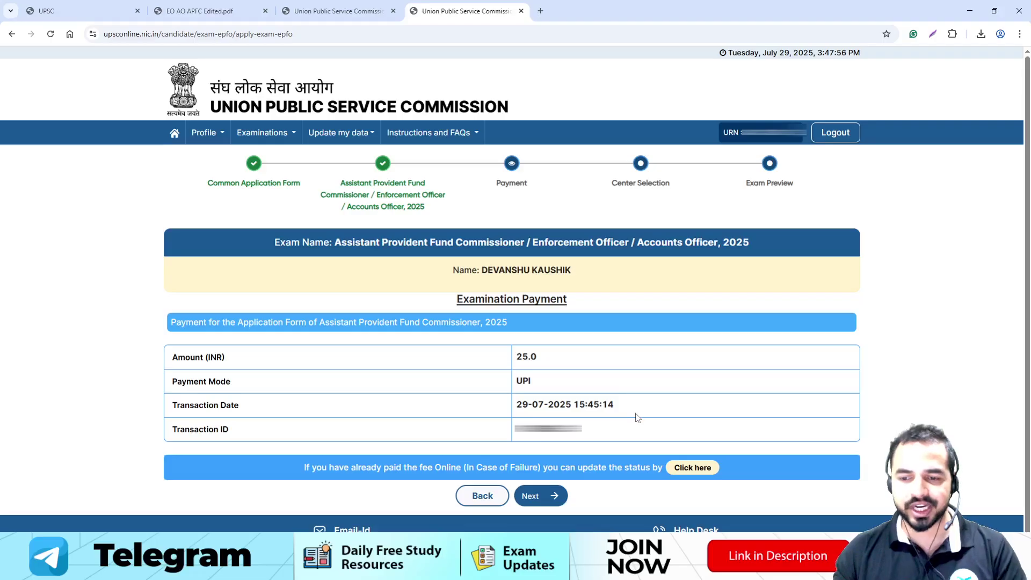
click(559, 496)
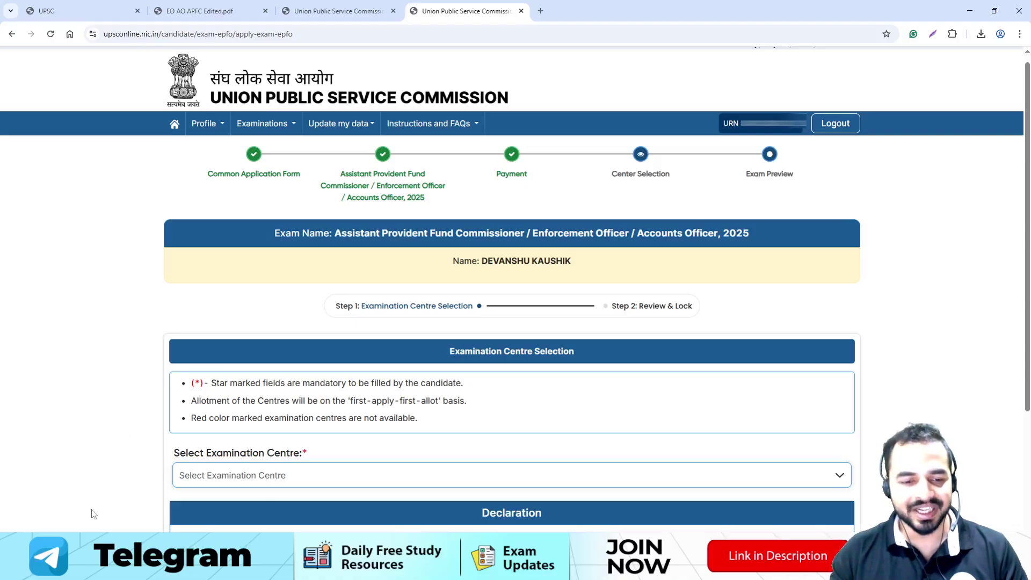
- Select Chandigarh as the examination centre, agree to the declaration and finally submit the application
scroll(279, 484, down, 4)
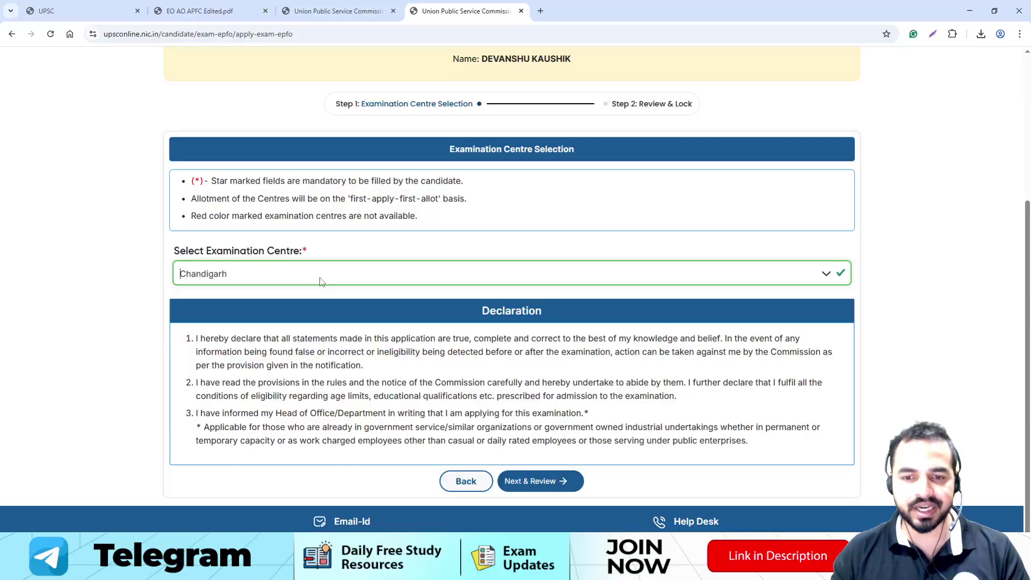
click(533, 481)
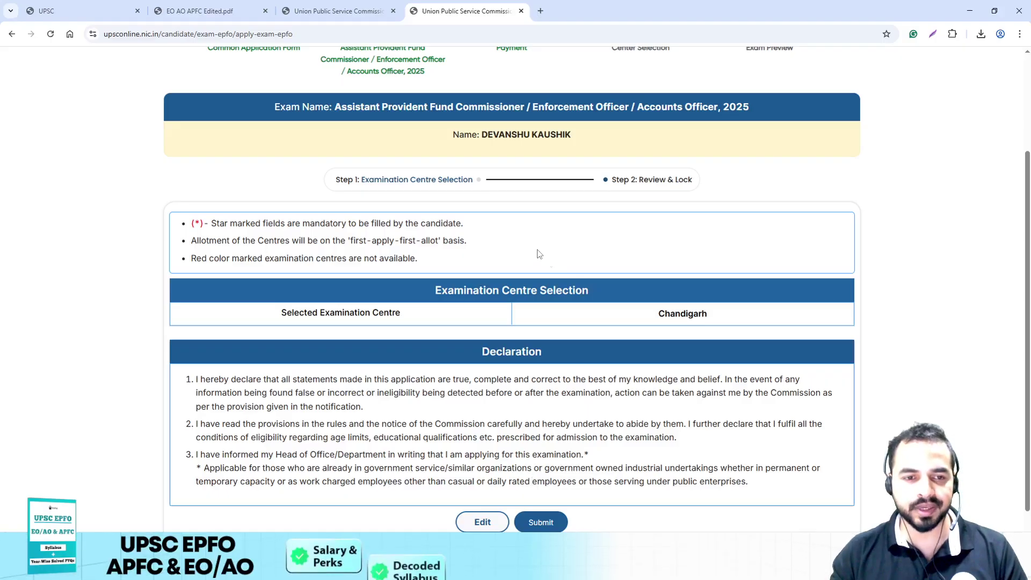
scroll(543, 483, down, 1)
click(544, 468)
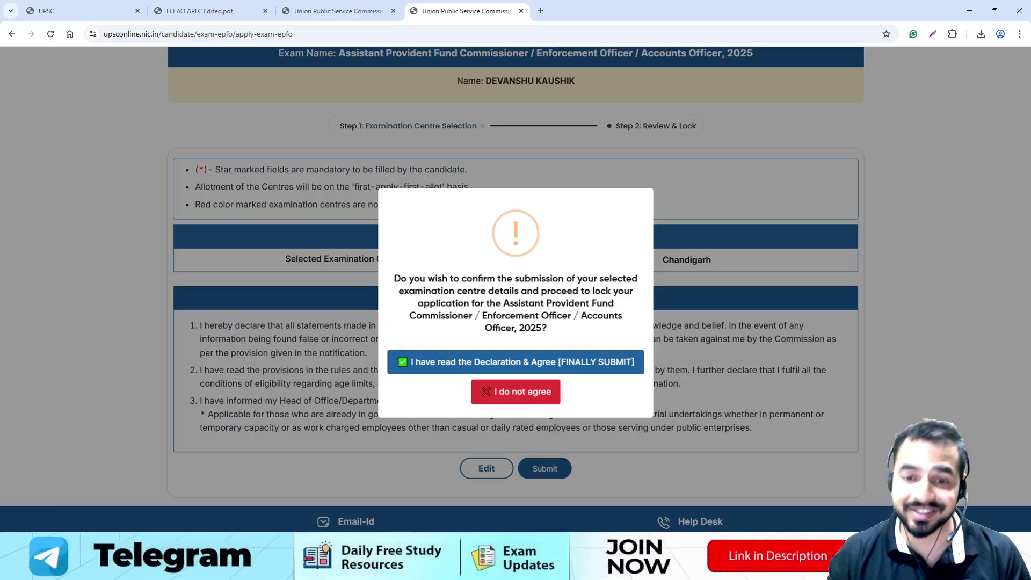
click(412, 363)
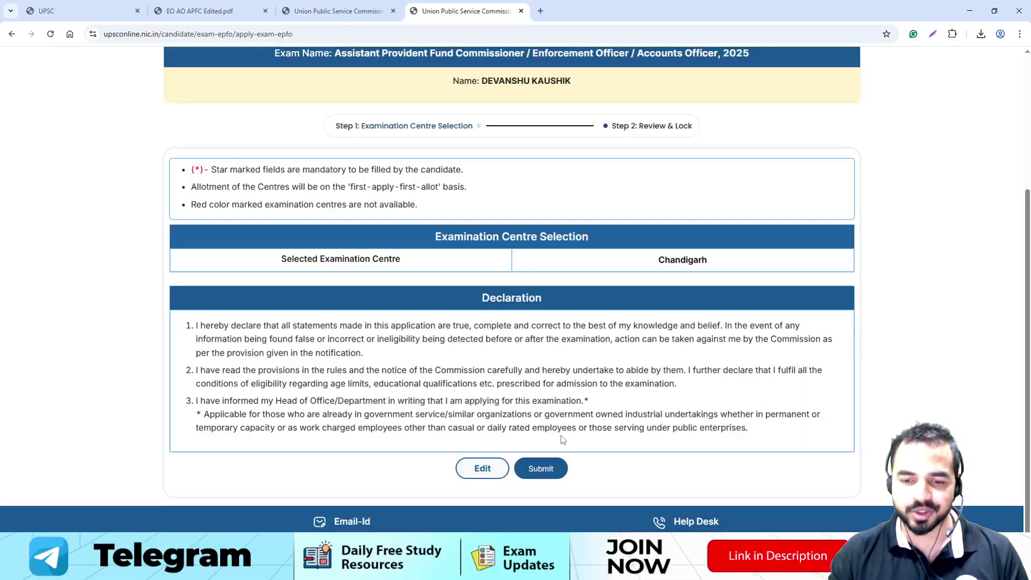
click(555, 467)
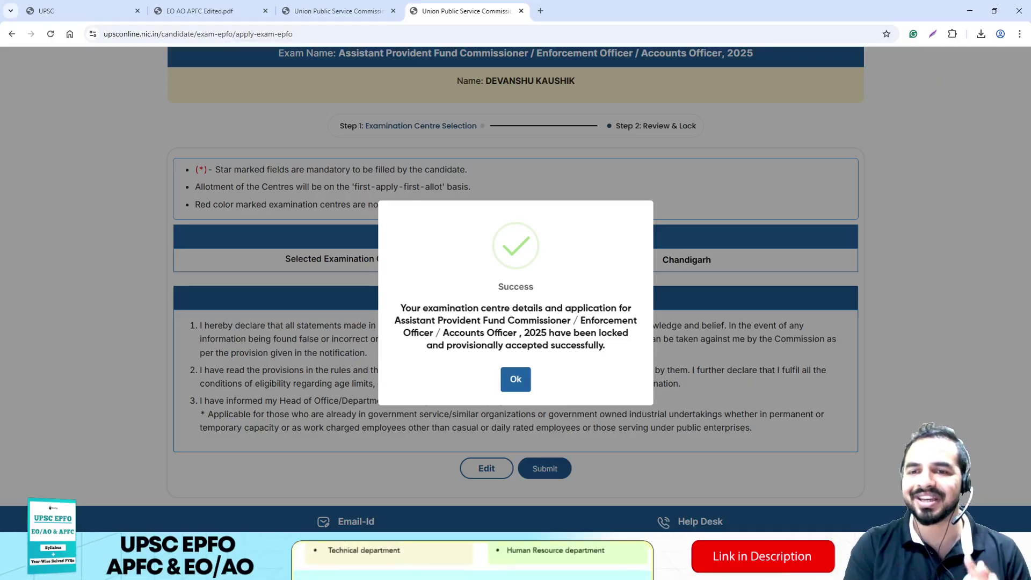
click(525, 383)
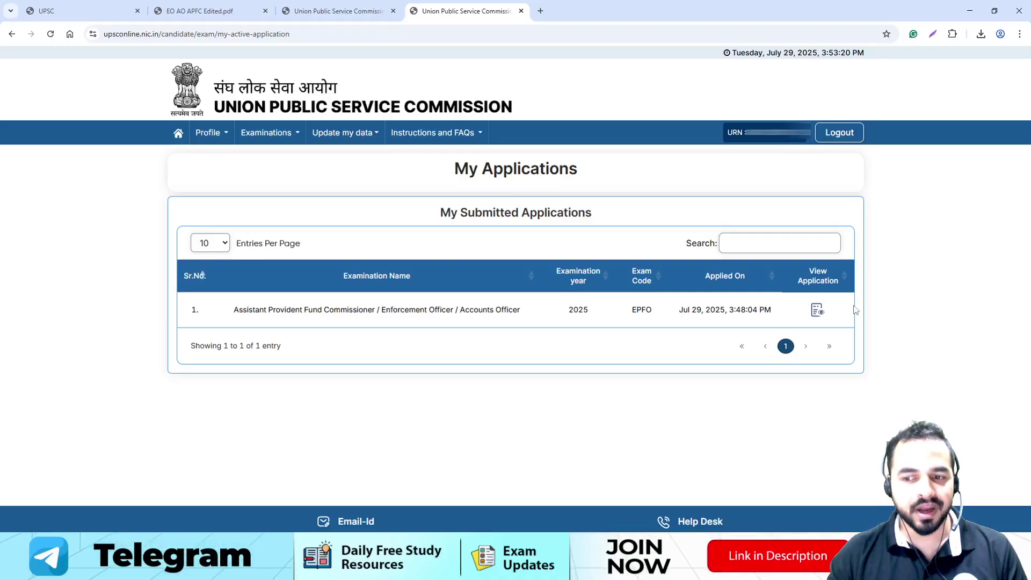
- Switch to the EduTap website and look through the course offers on its UPSC EPFO courses page
key(alt+Tab)
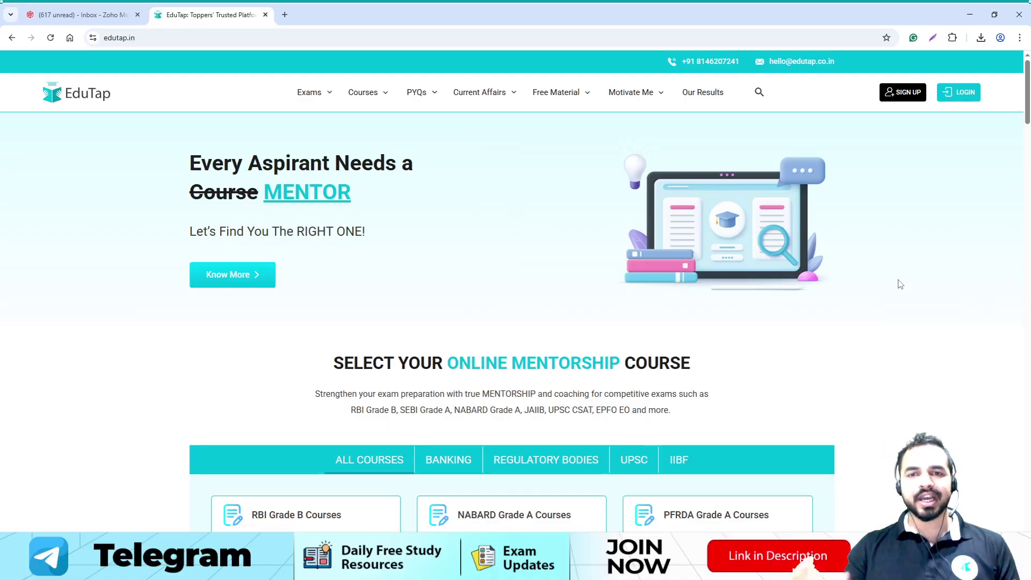
key(alt+Tab)
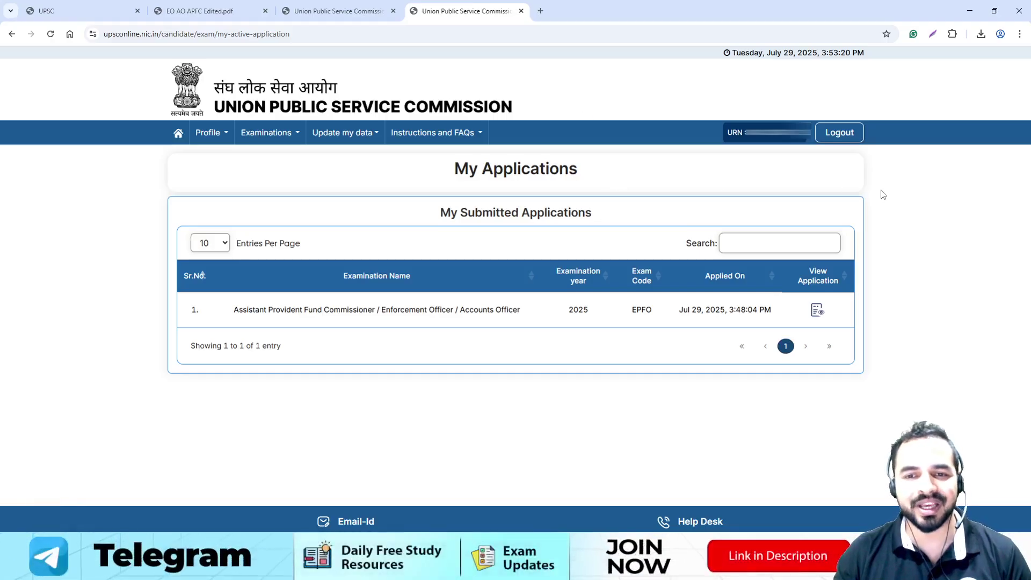
key(alt+Tab)
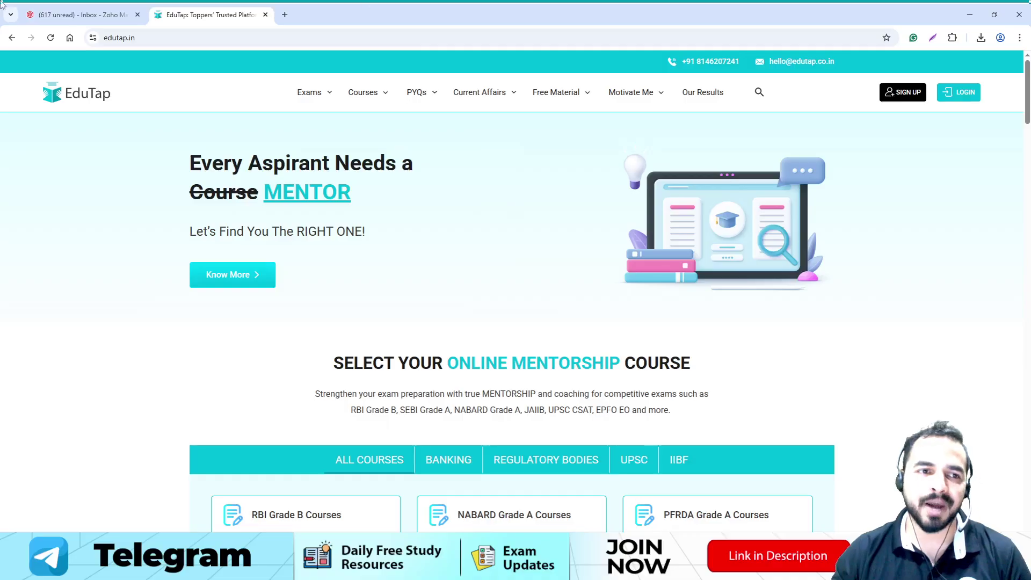
click(378, 95)
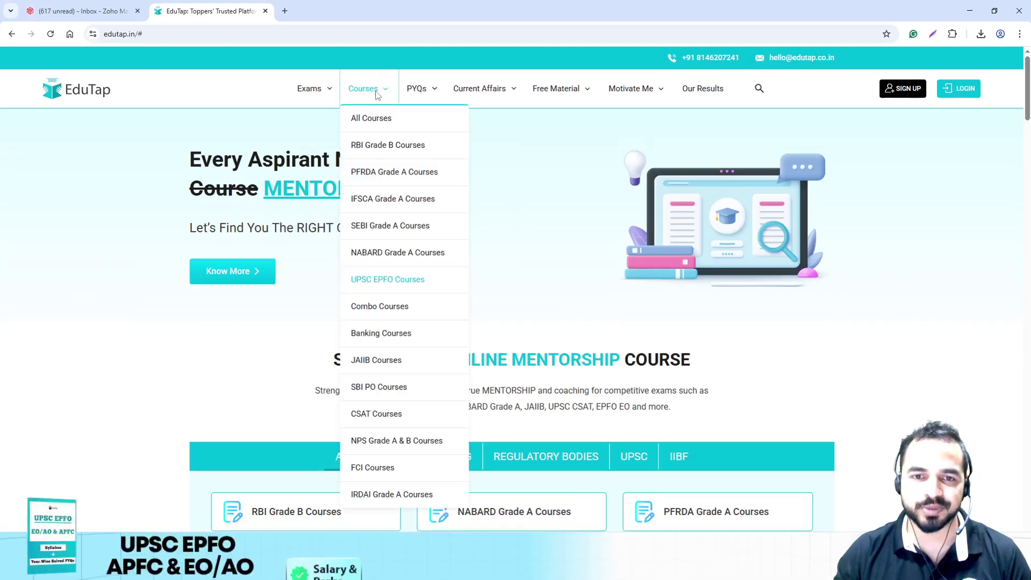
click(379, 284)
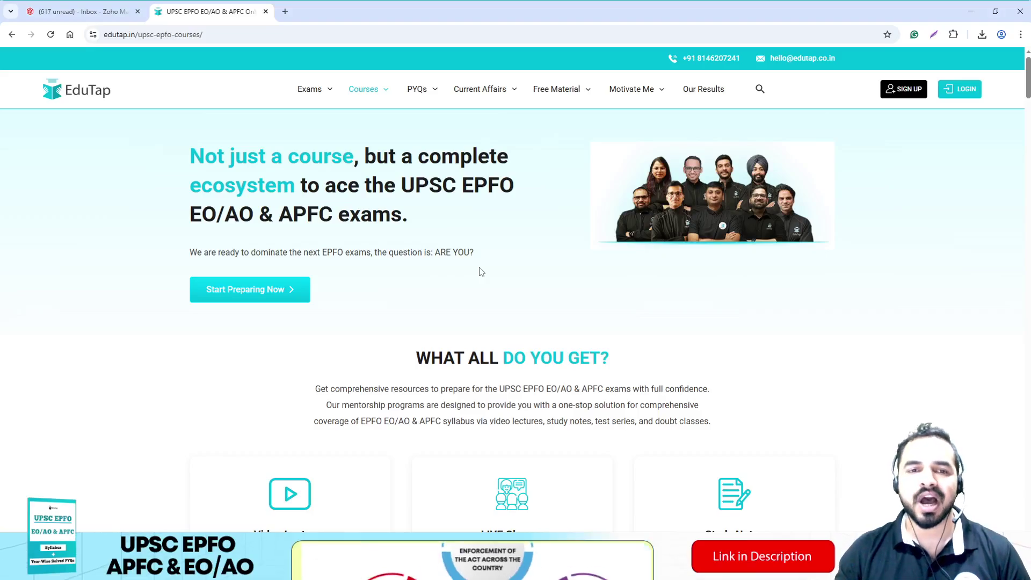
scroll(482, 272, down, 10)
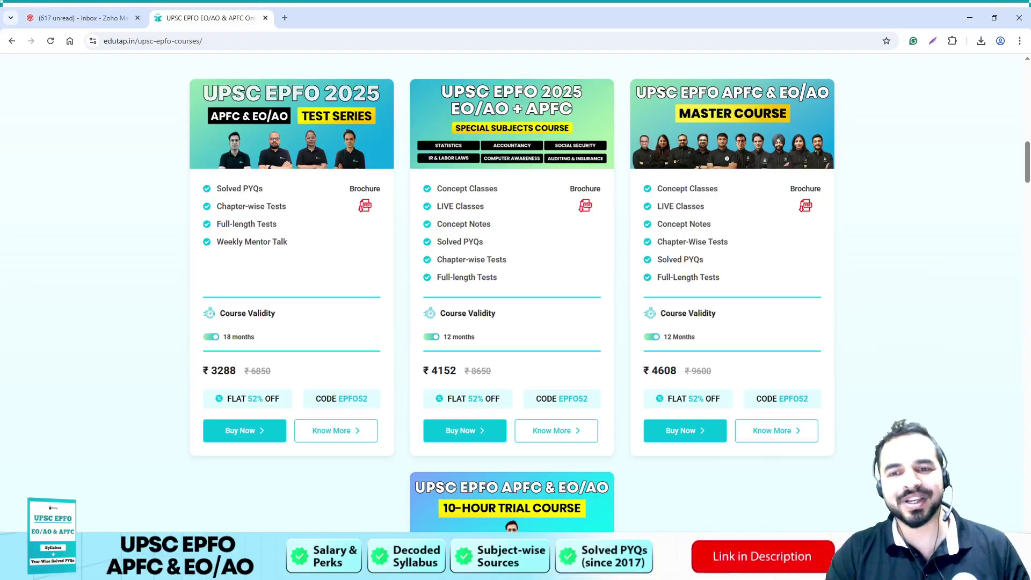
key(alt+Tab)
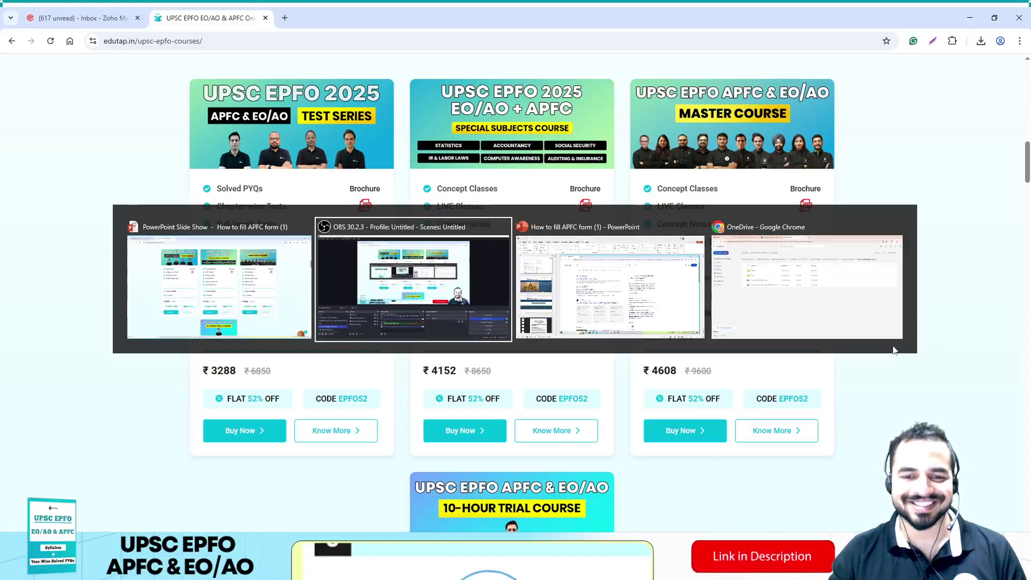